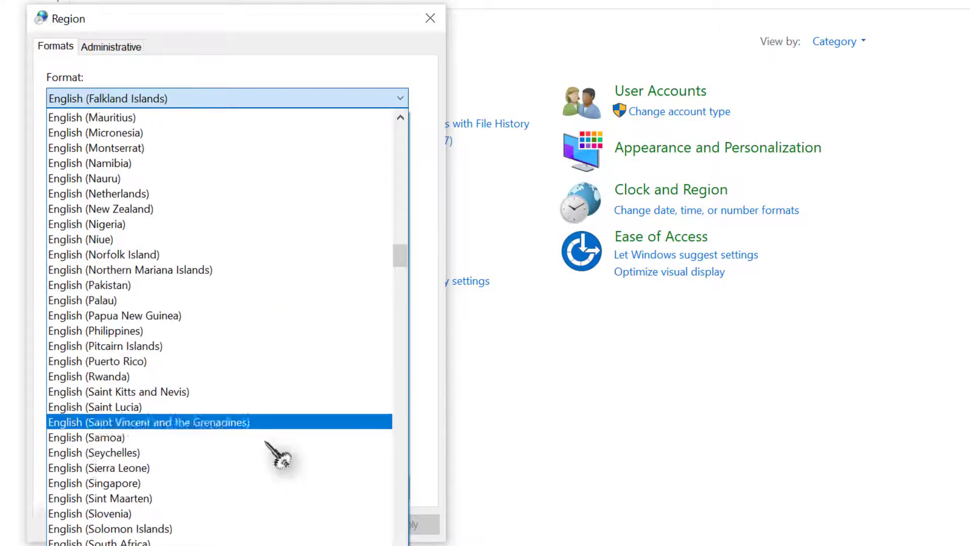
Set the Windows regional format to Indonesian (Indonesia) and confirm the Region settings
{"action": "left_click_drag", "start_coordinate": [403, 252], "coordinate": [403, 356]}
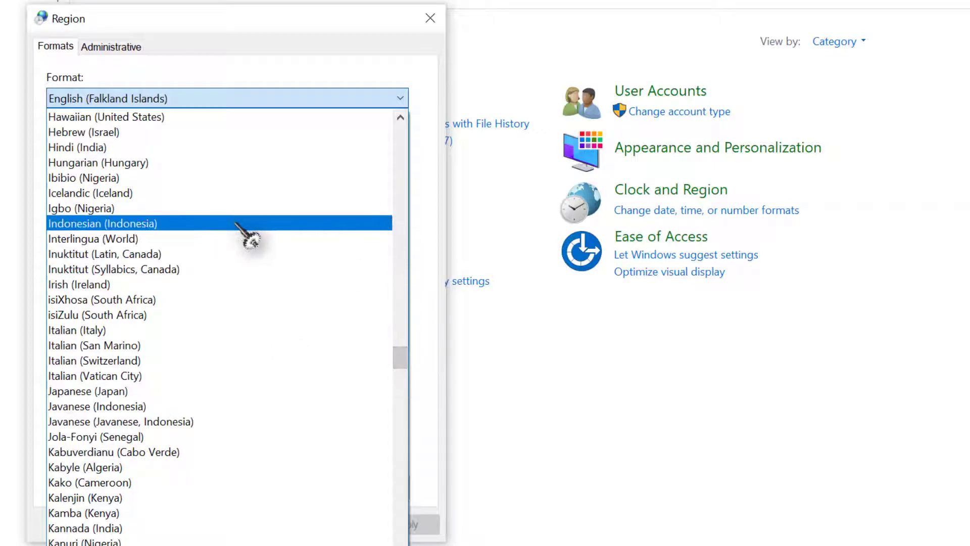
{"action": "left_click", "coordinate": [249, 225]}
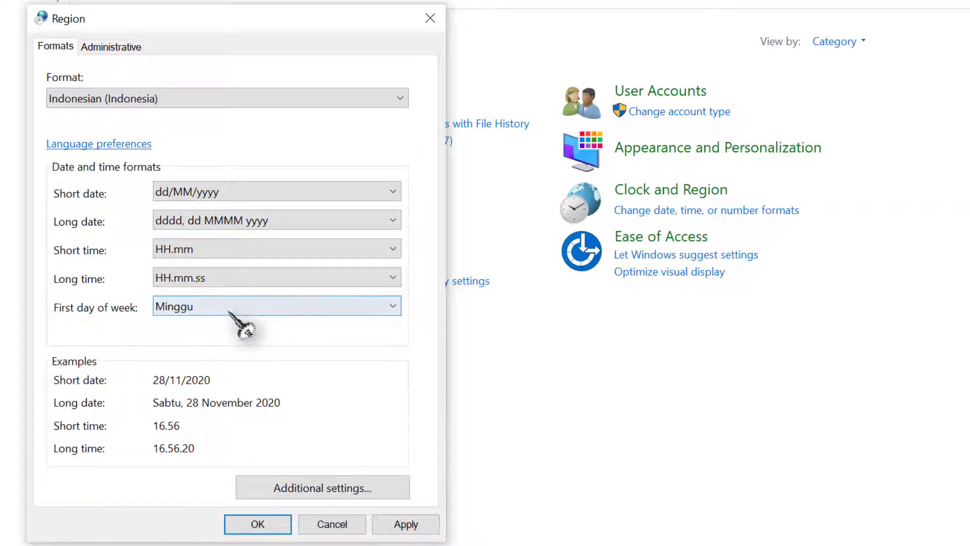
{"action": "left_click", "coordinate": [271, 531]}
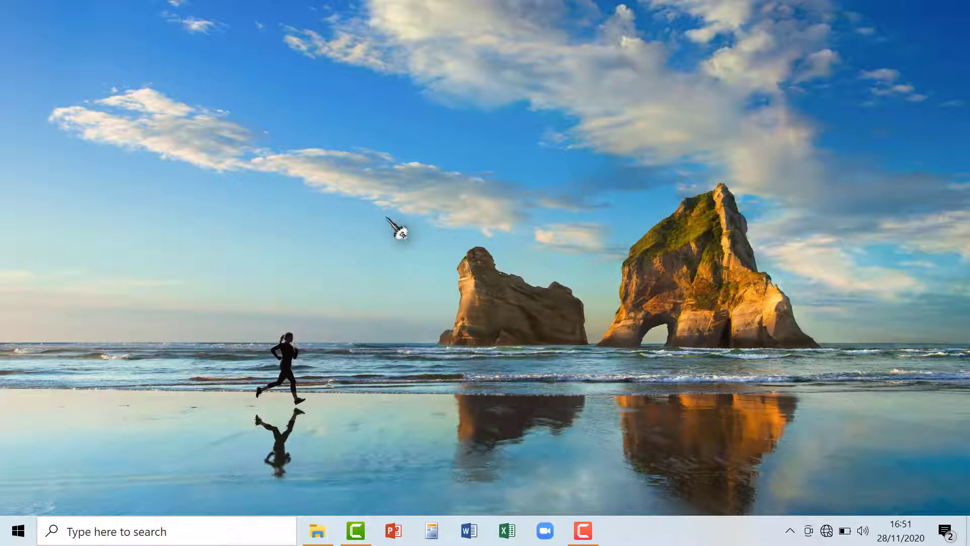
Switch to Excel, create a blank workbook and fill B3:J3 with month abbreviations from JAN to SEP
{"action": "left_click", "coordinate": [508, 531]}
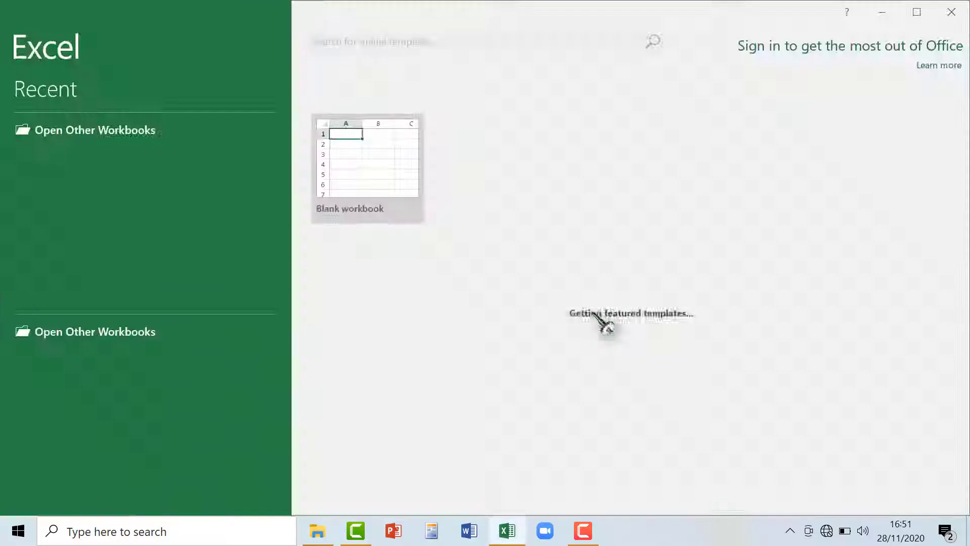
{"action": "left_click", "coordinate": [369, 156]}
{"action": "left_click", "coordinate": [124, 196]}
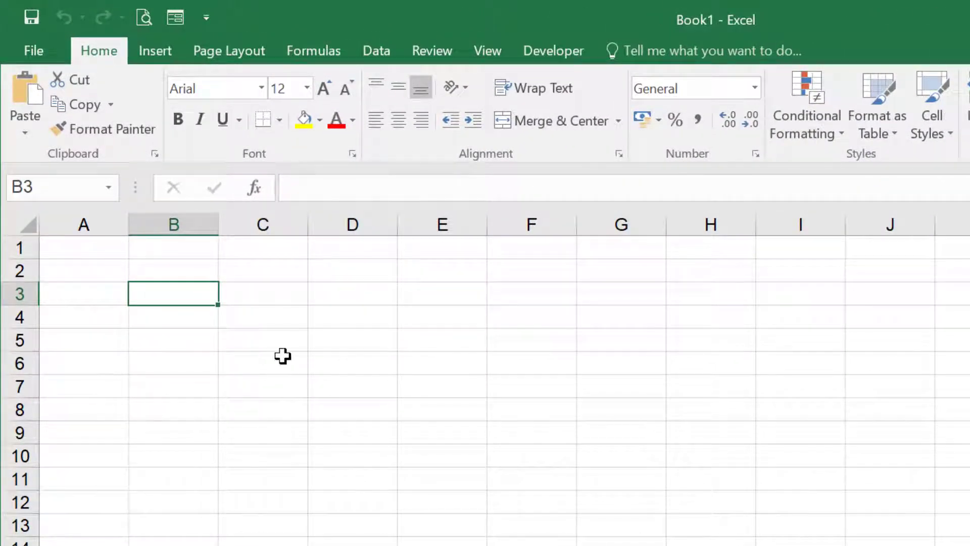
{"action": "type", "text": "JAN"}
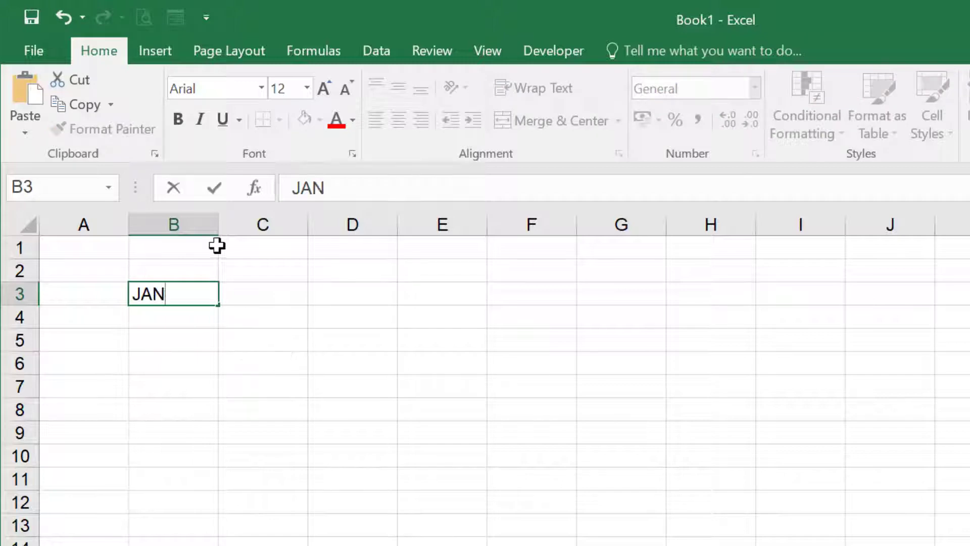
{"action": "left_click_drag", "start_coordinate": [217, 307], "coordinate": [915, 303]}
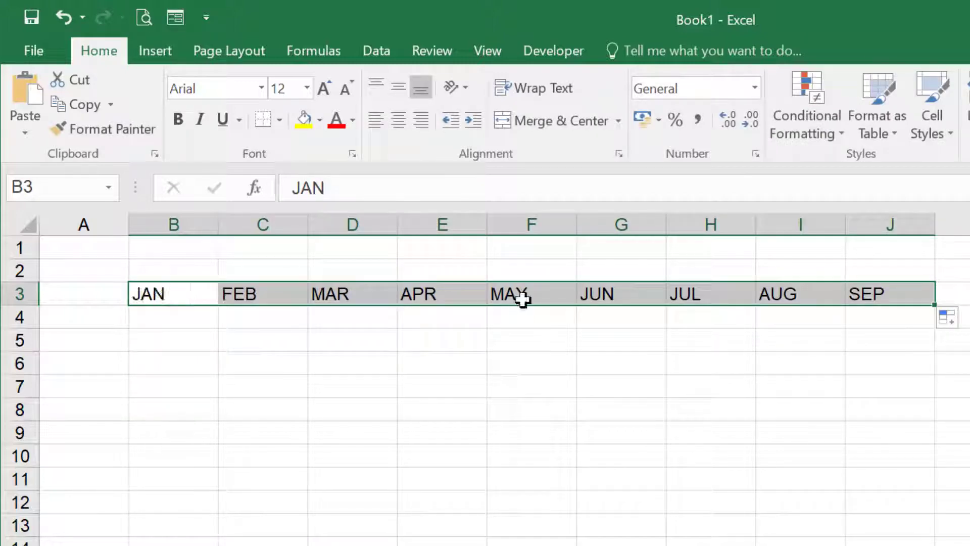
{"action": "left_click", "coordinate": [472, 344]}
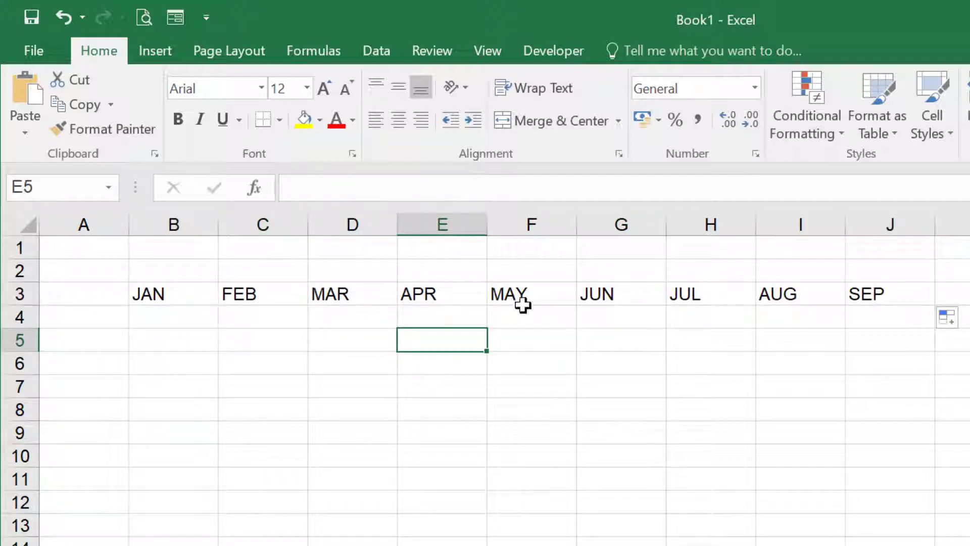
{"action": "left_click_drag", "start_coordinate": [144, 297], "coordinate": [882, 296]}
{"action": "left_click", "coordinate": [808, 340]}
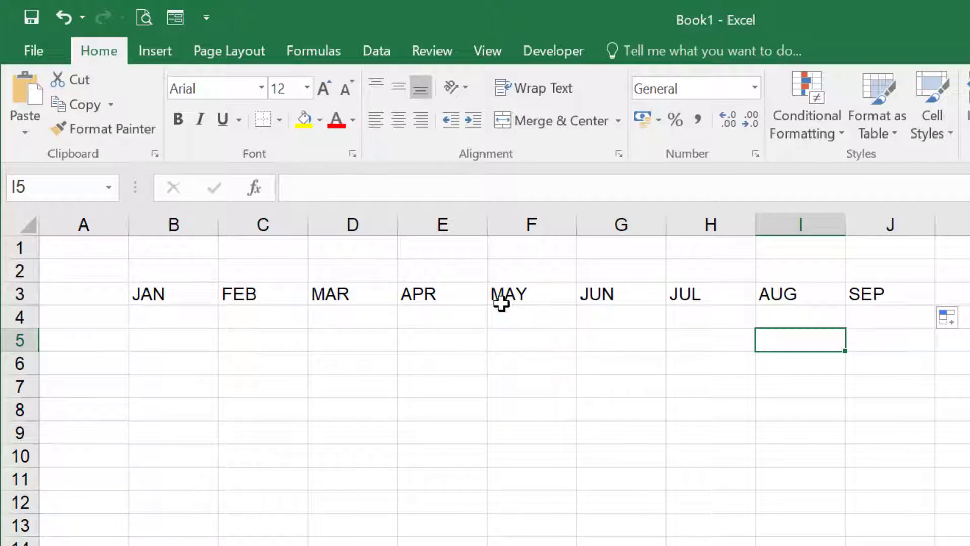
{"action": "left_click", "coordinate": [518, 297]}
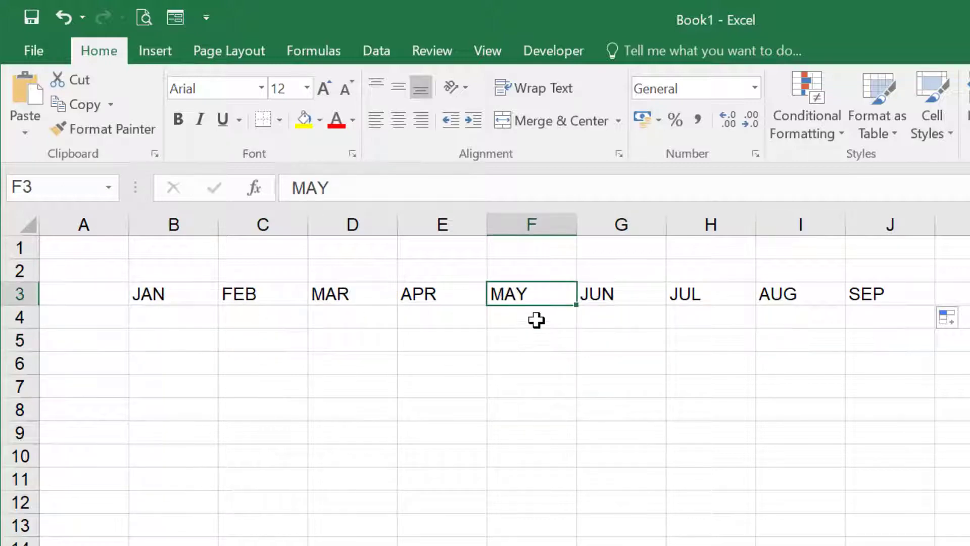
{"action": "left_click", "coordinate": [174, 317]}
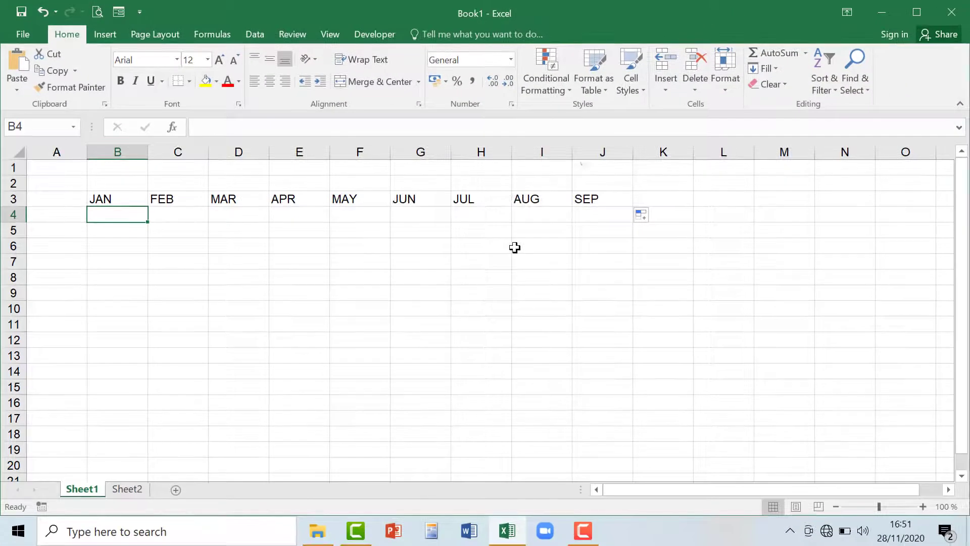
{"action": "left_click", "coordinate": [238, 104]}
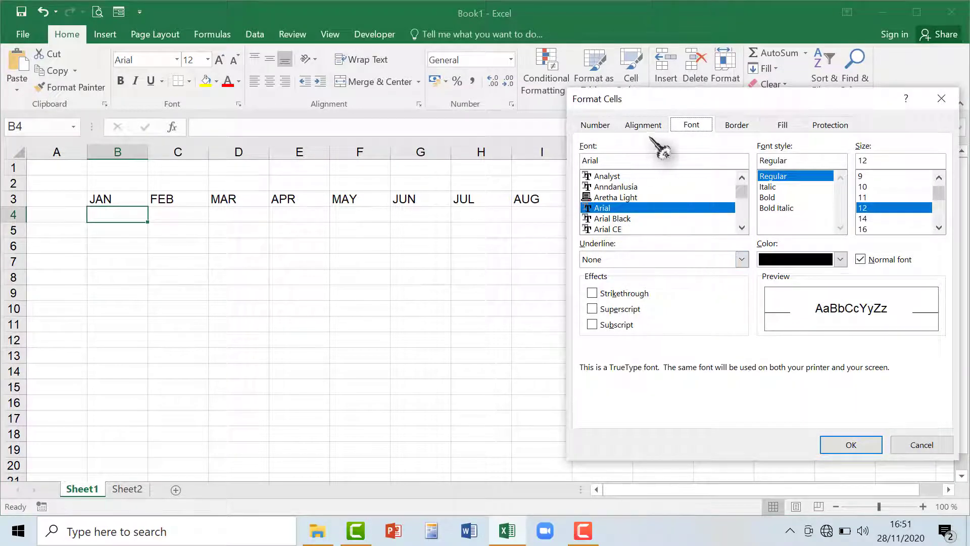
{"action": "left_click", "coordinate": [610, 125]}
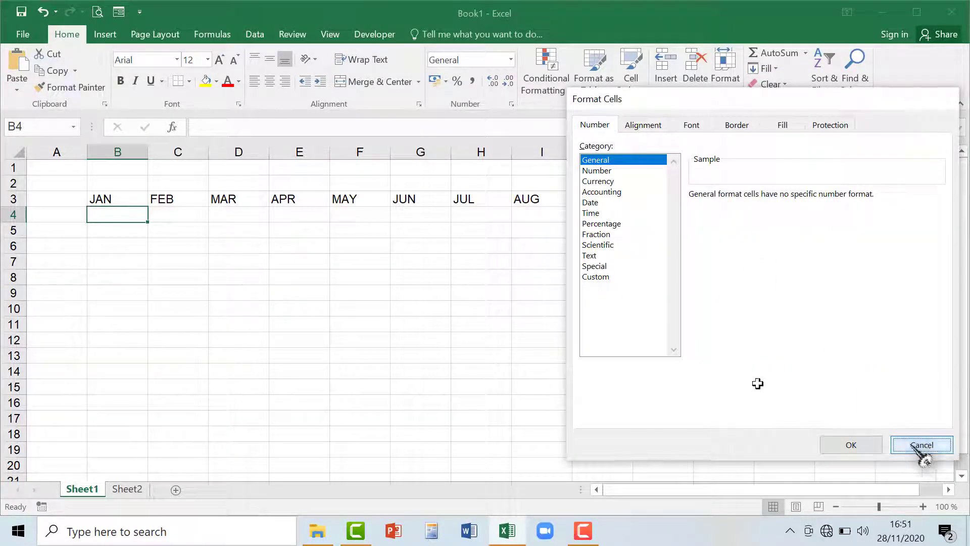
{"action": "left_click", "coordinate": [922, 445]}
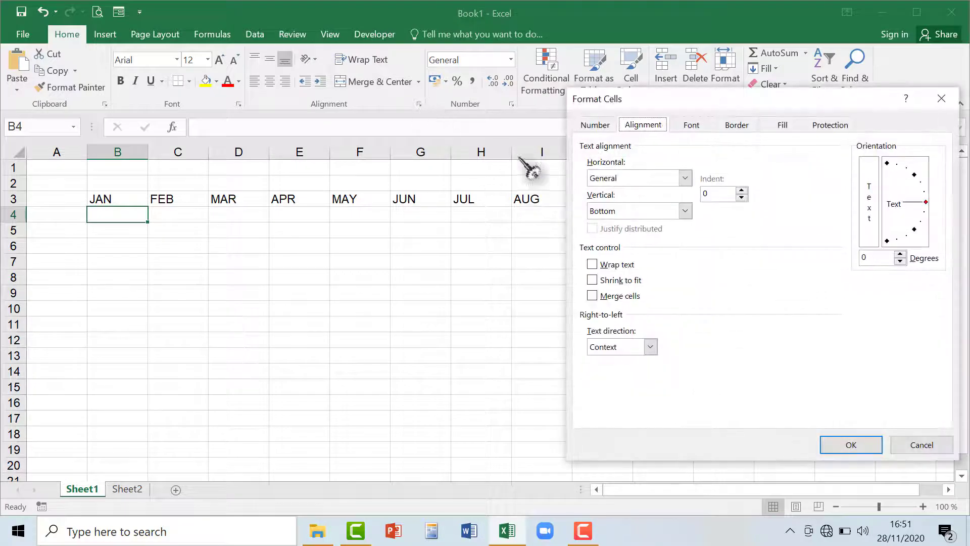
{"action": "left_click", "coordinate": [599, 126]}
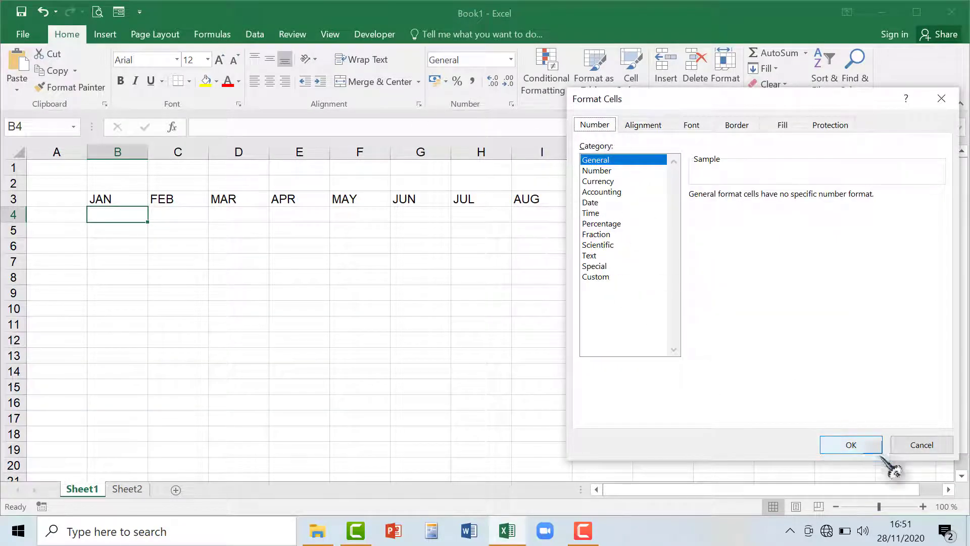
{"action": "left_click", "coordinate": [921, 445]}
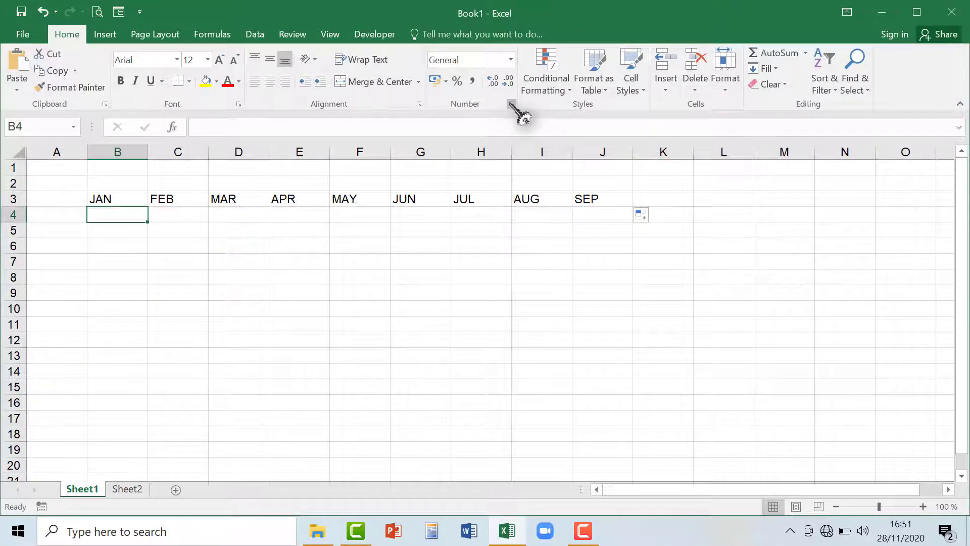
Format cell B4 as a Date of type *14/03/2012 with the English (Falkland Islands) locale
{"action": "left_click", "coordinate": [511, 104]}
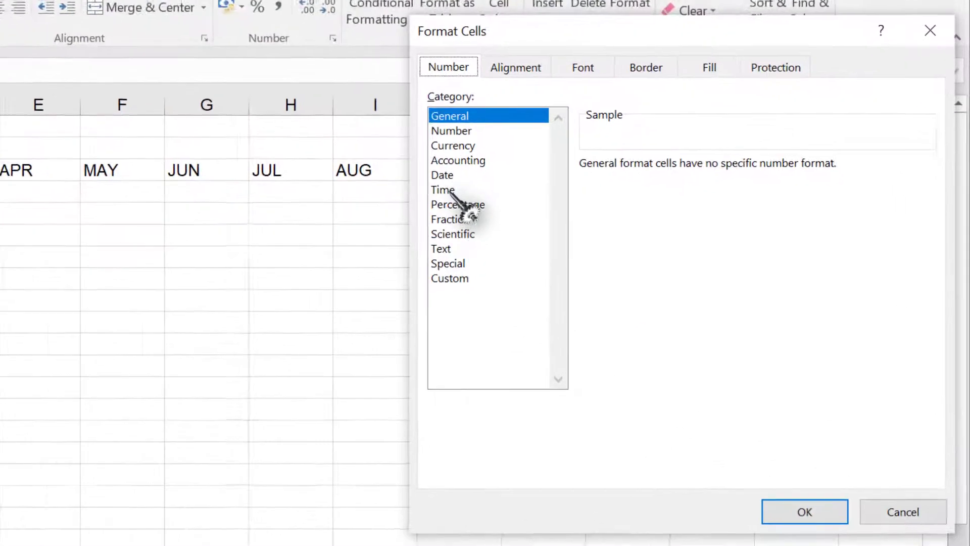
{"action": "left_click", "coordinate": [559, 208]}
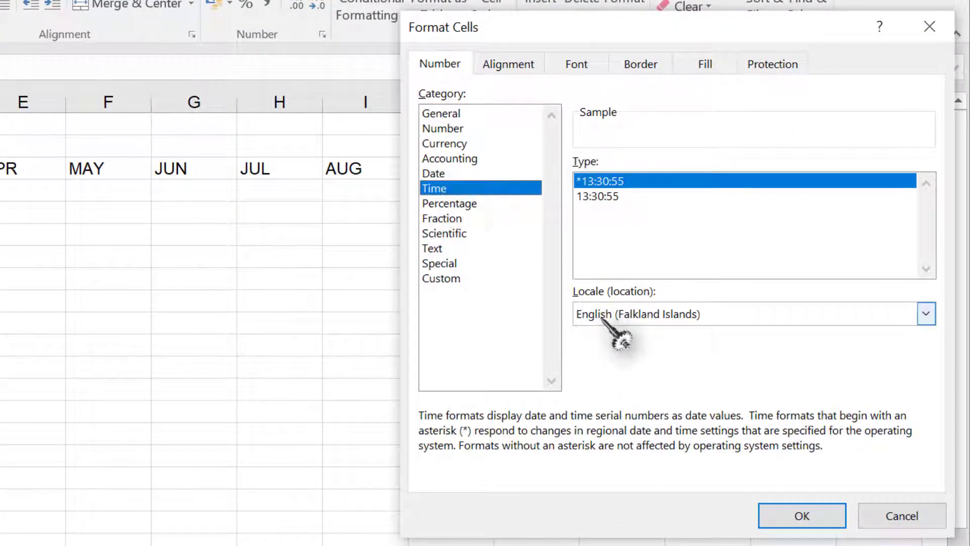
{"action": "left_click", "coordinate": [440, 173]}
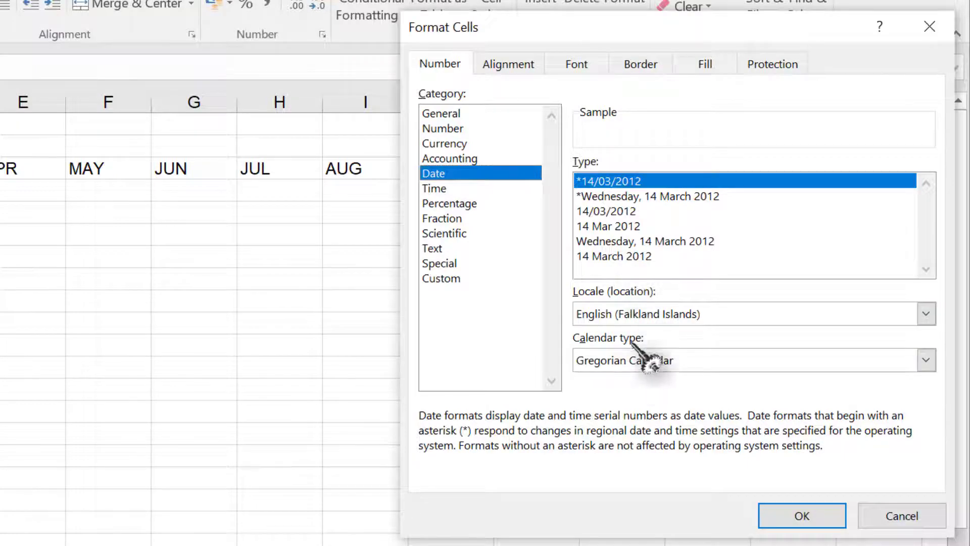
{"action": "left_click", "coordinate": [814, 518]}
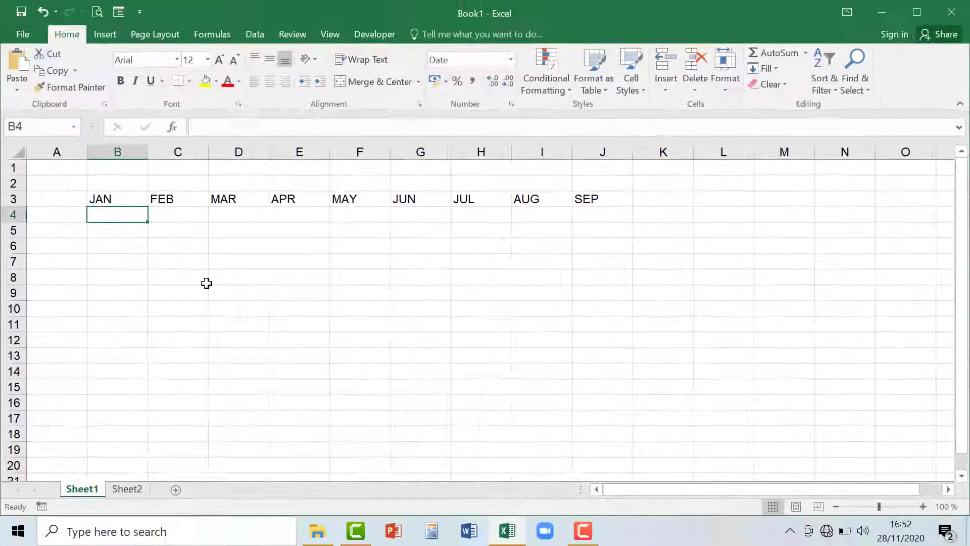
Begin an IF formula in cell B6 to view its argument hint, and clear the entry
{"action": "left_click", "coordinate": [128, 245]}
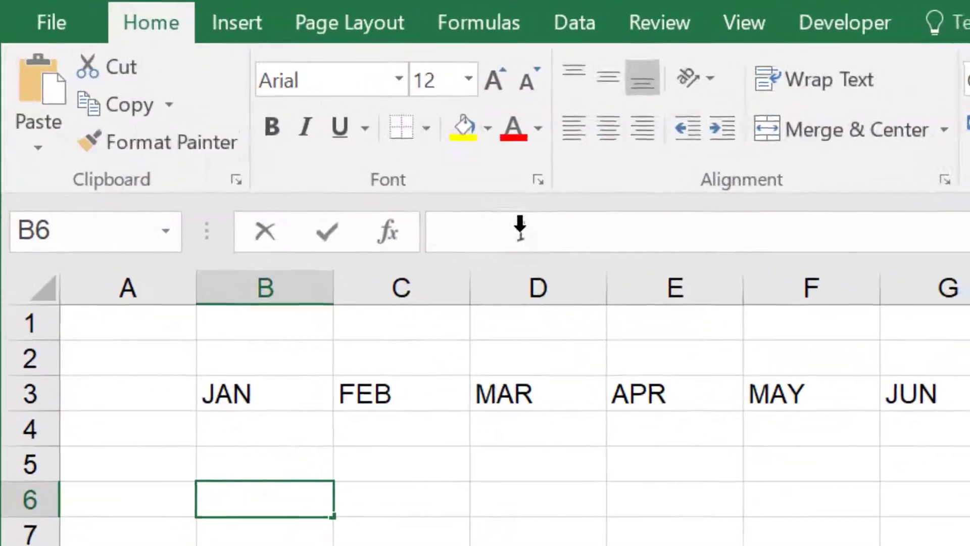
{"action": "left_click", "coordinate": [233, 130]}
{"action": "type", "text": "="}
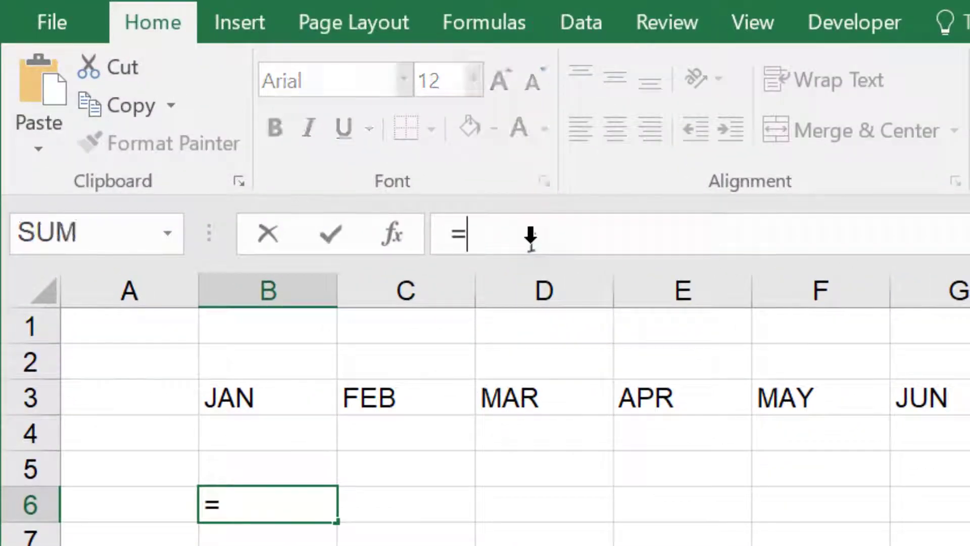
{"action": "type", "text": "IF"}
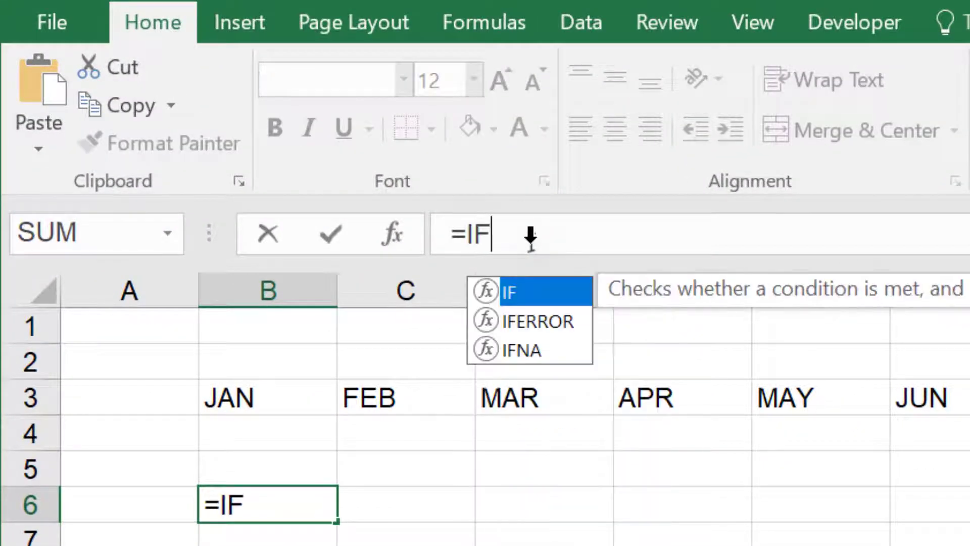
{"action": "type", "text": "("}
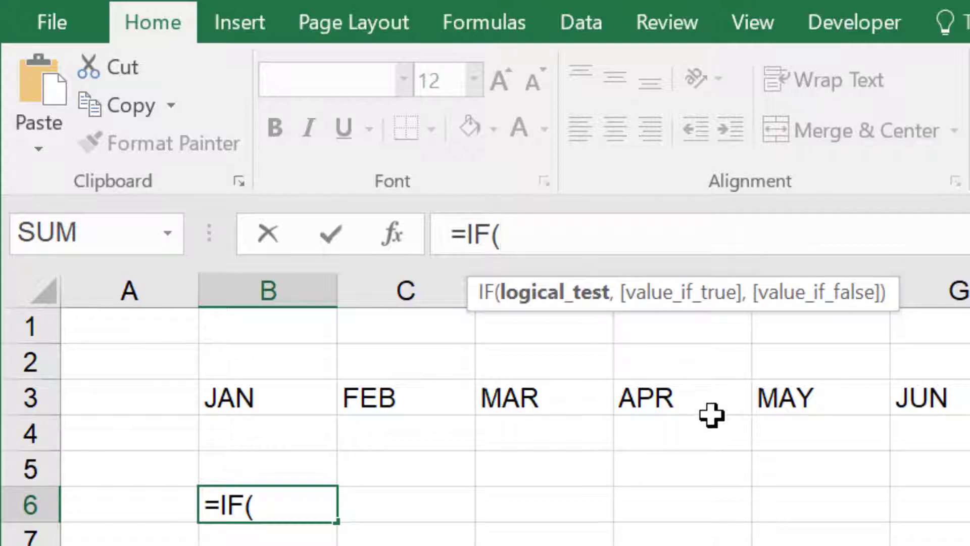
{"action": "key", "text": "BackSpace"}
{"action": "key", "text": "BackSpace"}
{"action": "key", "text": "BackSpace"}
{"action": "key", "text": "BackSpace"}
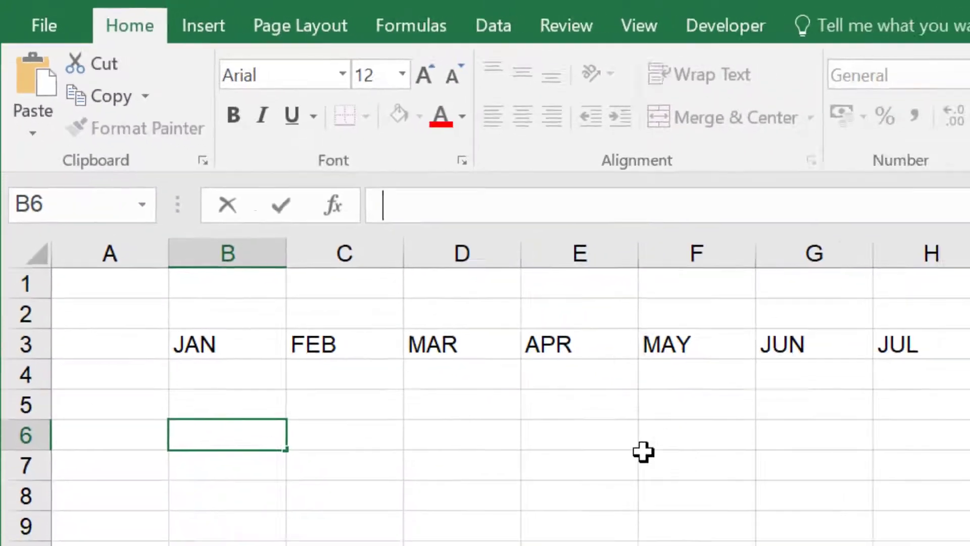
{"action": "left_click", "coordinate": [313, 304]}
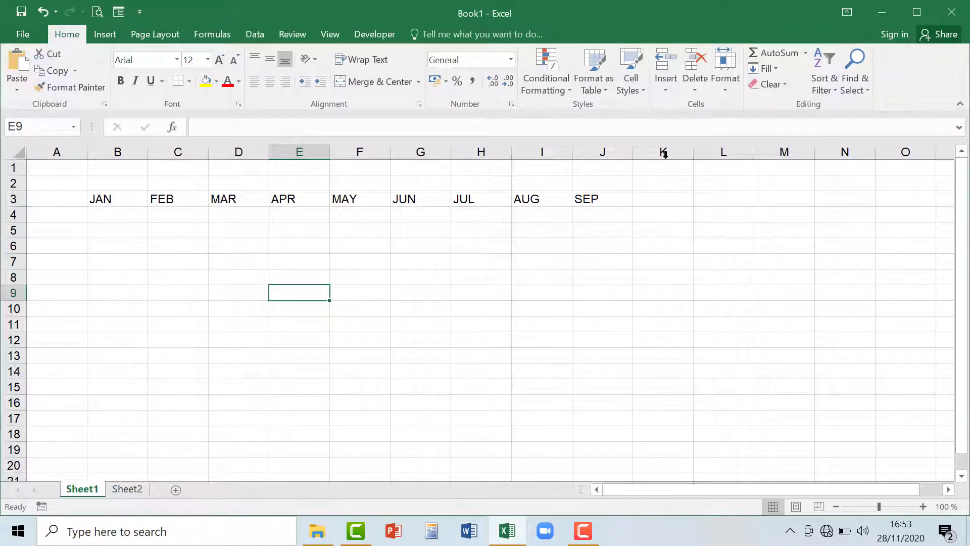
Format cells B6:J6 as Time with the Indonesian locale and fill them with yellow
{"action": "left_click_drag", "start_coordinate": [117, 242], "coordinate": [576, 237]}
{"action": "left_click", "coordinate": [511, 104]}
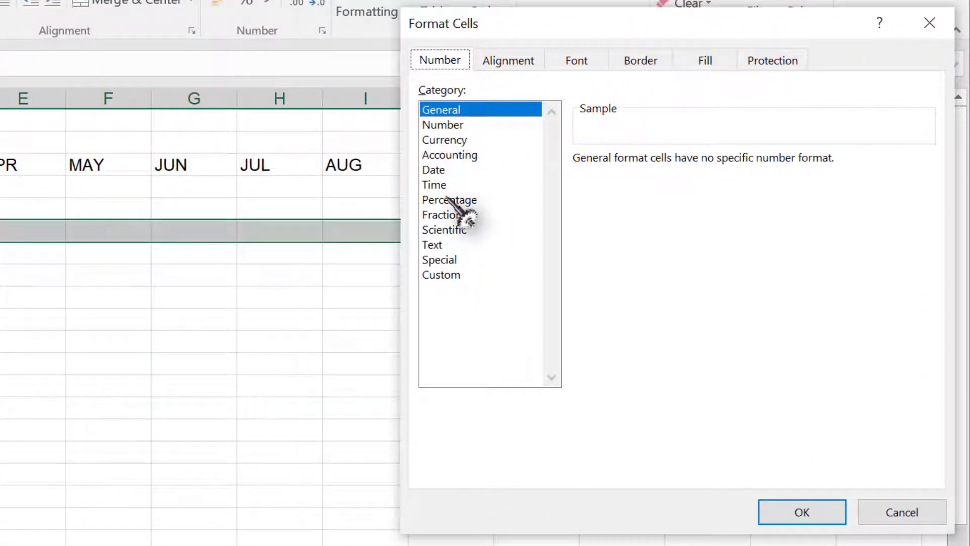
{"action": "left_click", "coordinate": [451, 185]}
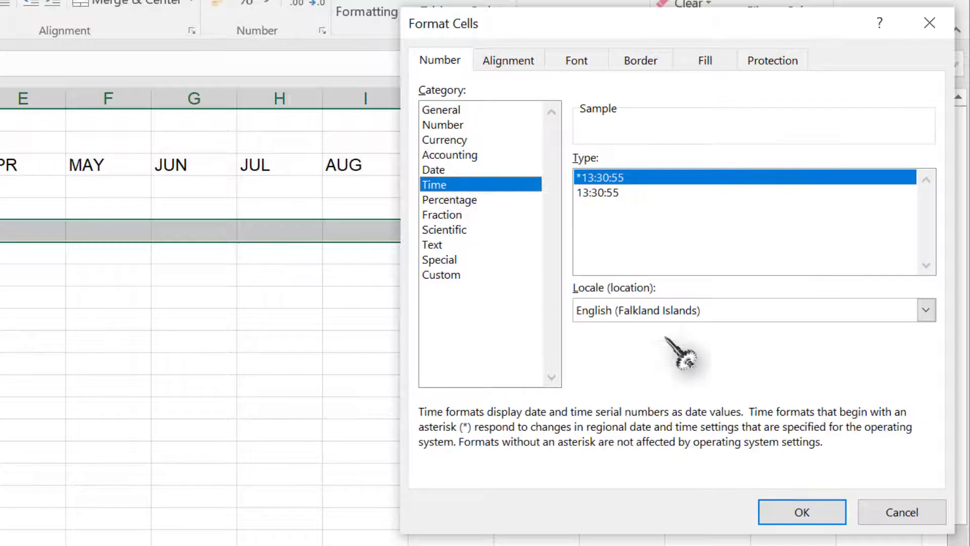
{"action": "left_click", "coordinate": [927, 310]}
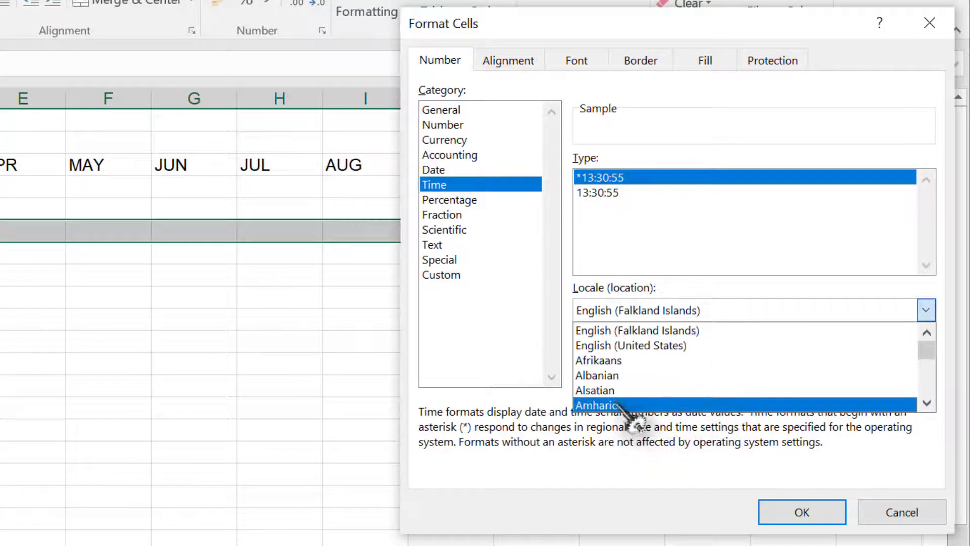
{"action": "scroll", "coordinate": [628, 403], "scroll_direction": "down", "scroll_amount": 2}
{"action": "scroll", "coordinate": [628, 403], "scroll_direction": "down", "scroll_amount": 8}
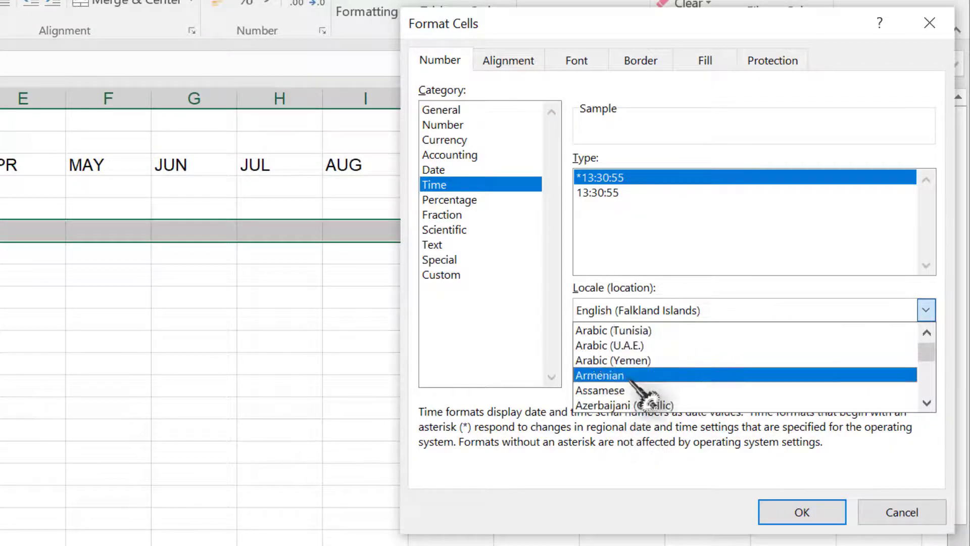
{"action": "scroll", "coordinate": [628, 403], "scroll_direction": "down", "scroll_amount": 1}
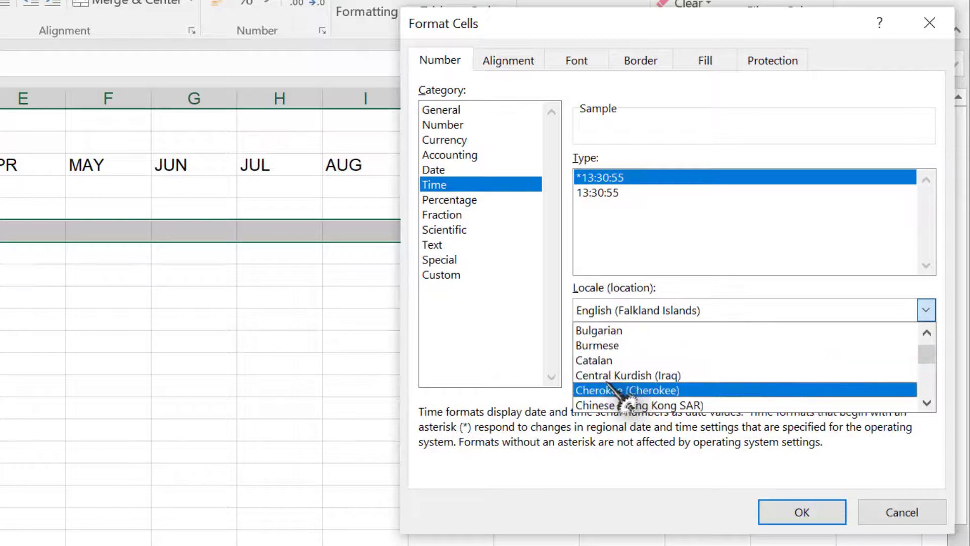
{"action": "scroll", "coordinate": [628, 403], "scroll_direction": "up", "scroll_amount": 2}
{"action": "scroll", "coordinate": [627, 399], "scroll_direction": "down", "scroll_amount": 5}
{"action": "scroll", "coordinate": [614, 389], "scroll_direction": "down", "scroll_amount": 13}
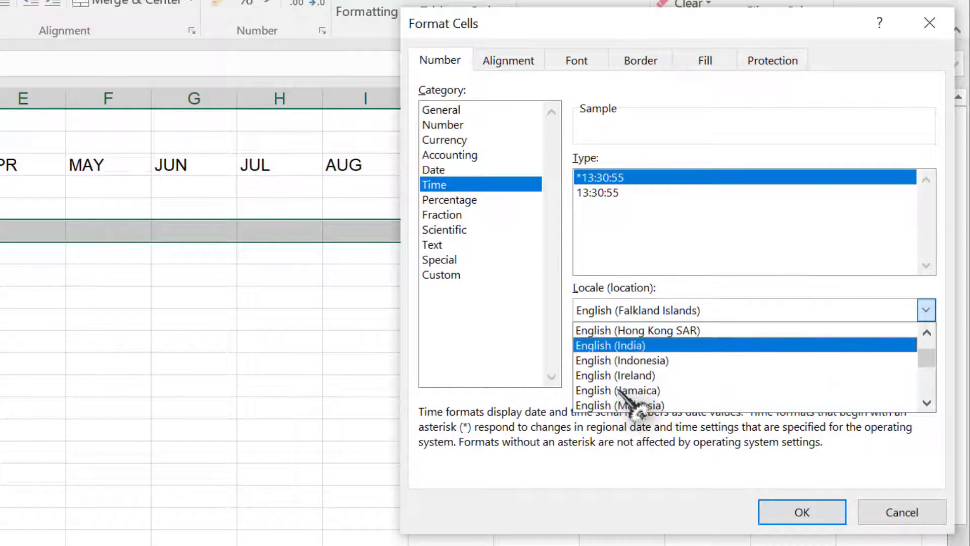
{"action": "scroll", "coordinate": [619, 408], "scroll_direction": "down", "scroll_amount": 12}
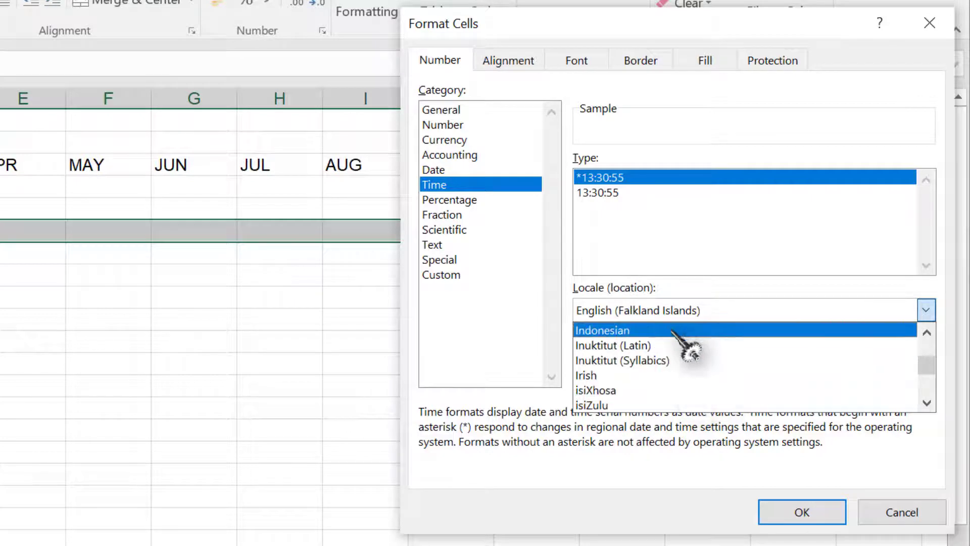
{"action": "left_click", "coordinate": [675, 330]}
{"action": "left_click", "coordinate": [802, 512]}
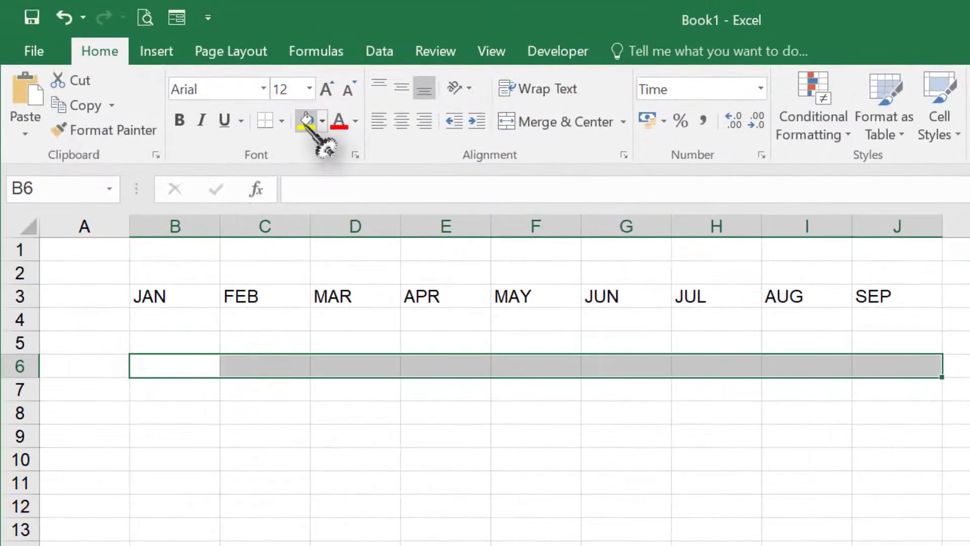
{"action": "left_click", "coordinate": [125, 67]}
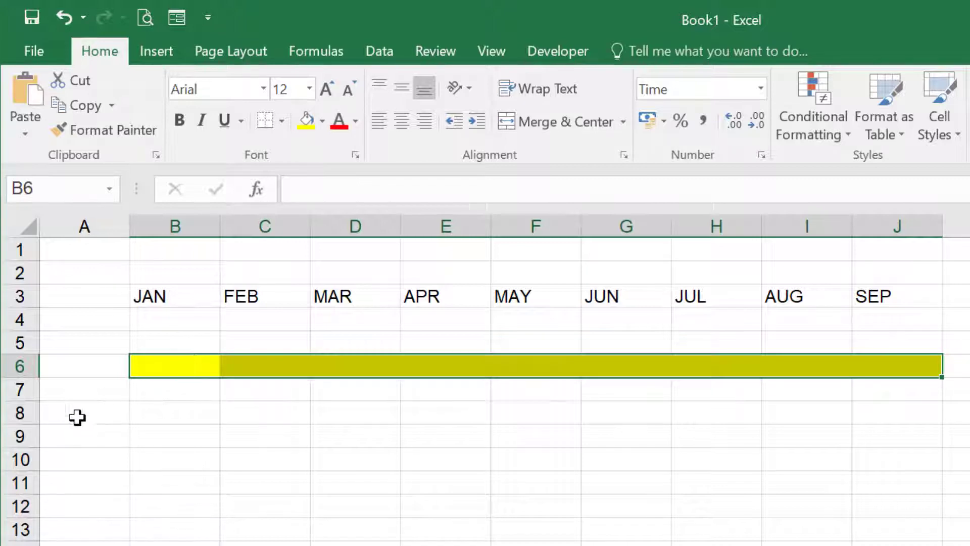
Enter JAN in cell B6 and fill the month series across to J6
{"action": "left_click", "coordinate": [178, 359]}
{"action": "type", "text": "JAN"}
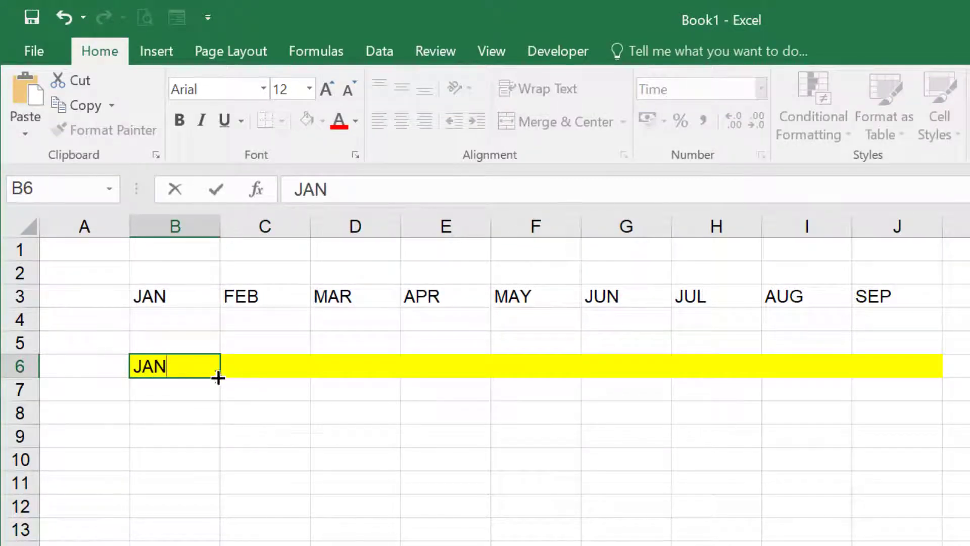
{"action": "left_click_drag", "start_coordinate": [222, 380], "coordinate": [905, 392]}
{"action": "left_click", "coordinate": [557, 367]}
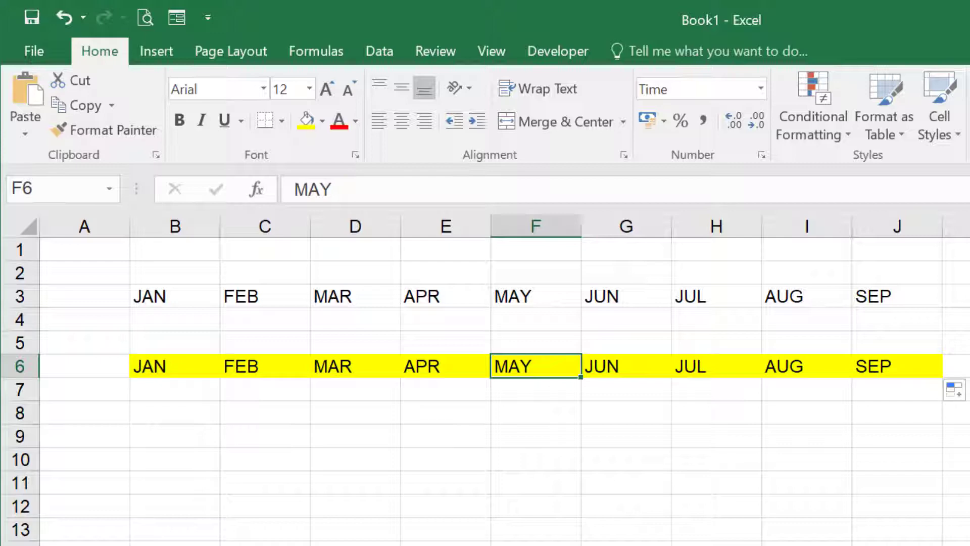
Close Excel without saving the workbook and open the Region format settings from Control Panel
{"action": "key", "text": "alt+F4"}
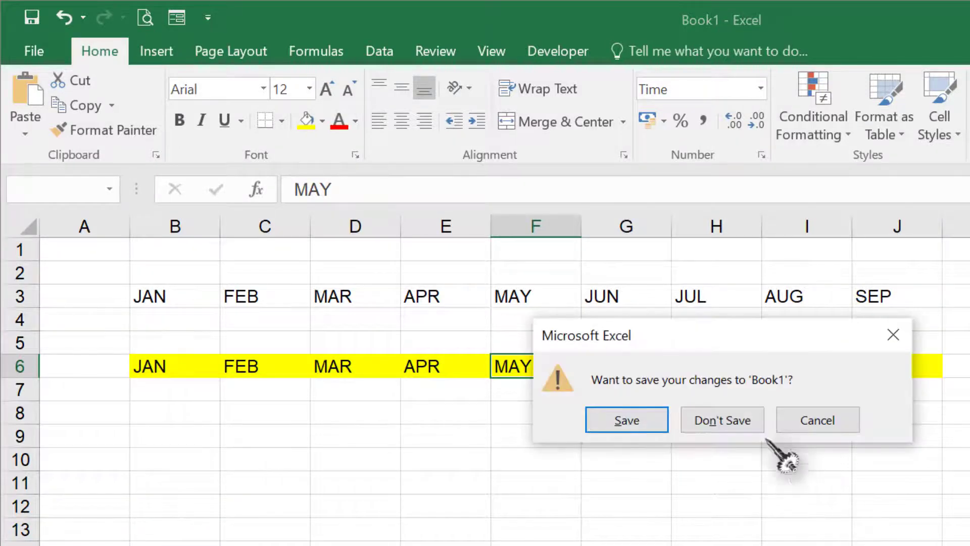
{"action": "left_click", "coordinate": [738, 422]}
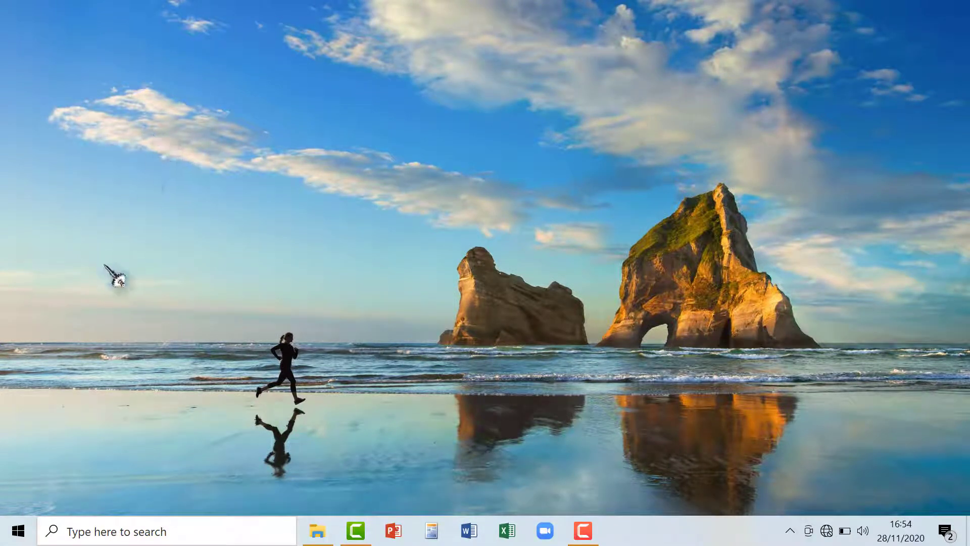
{"action": "left_click", "coordinate": [143, 535]}
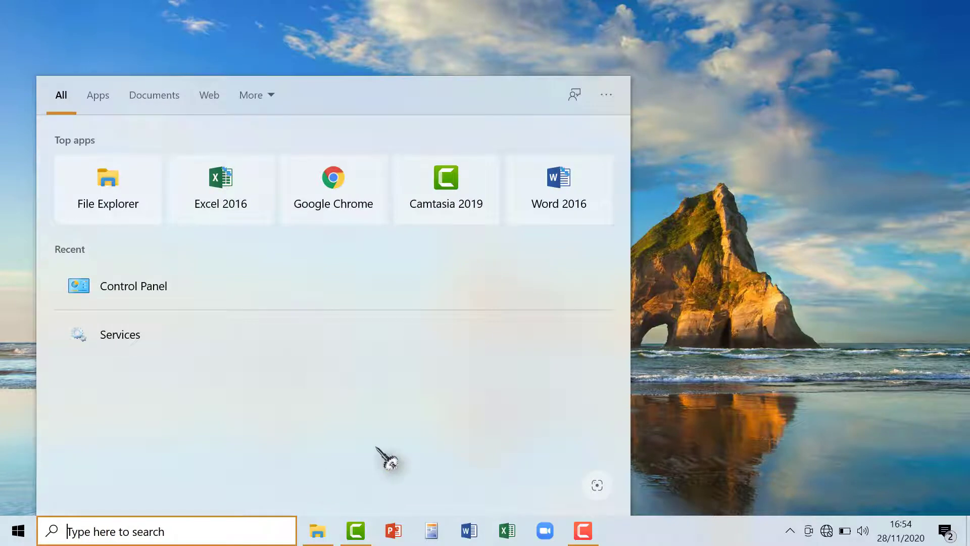
{"action": "type", "text": "c"}
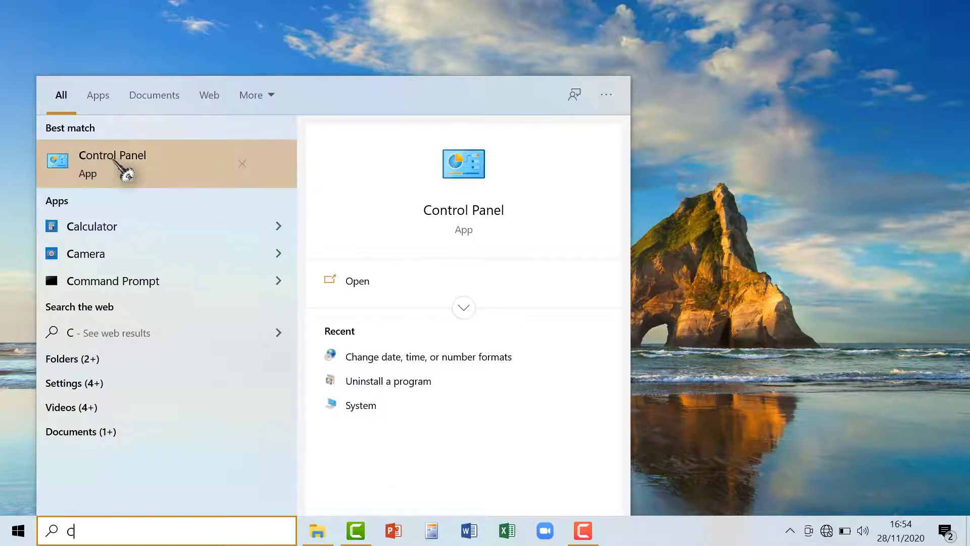
{"action": "left_click", "coordinate": [115, 162]}
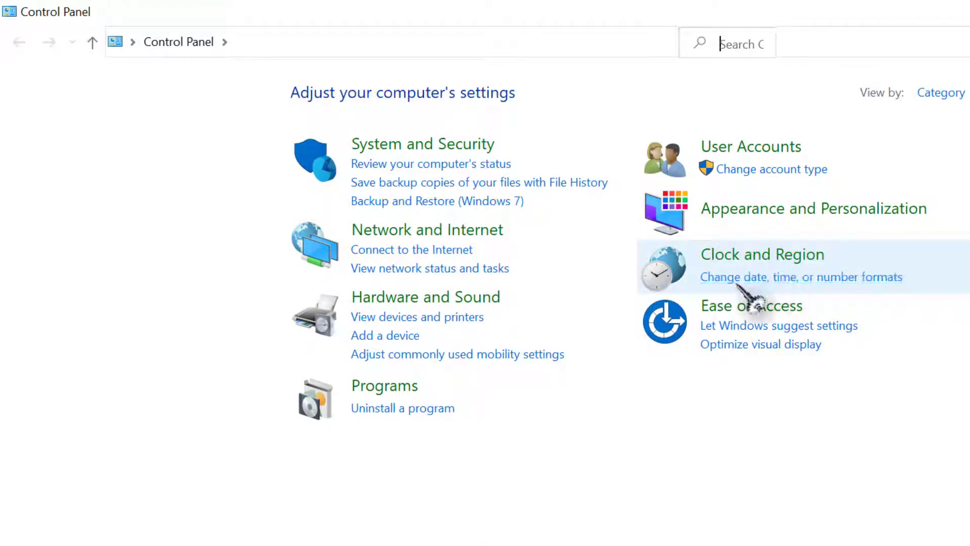
{"action": "left_click", "coordinate": [822, 279]}
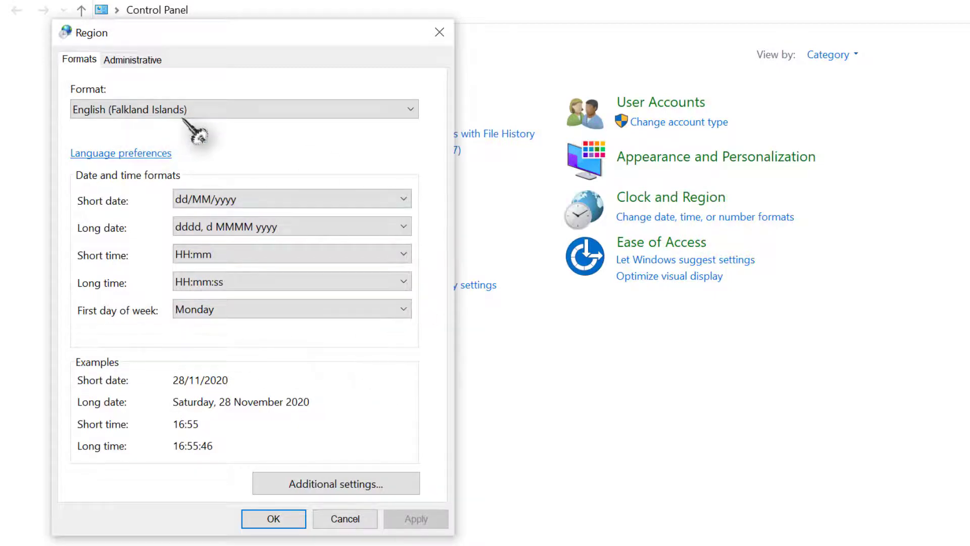
Set the Windows regional format to Indonesian (Indonesia), apply it and close Control Panel
{"action": "left_click", "coordinate": [412, 109]}
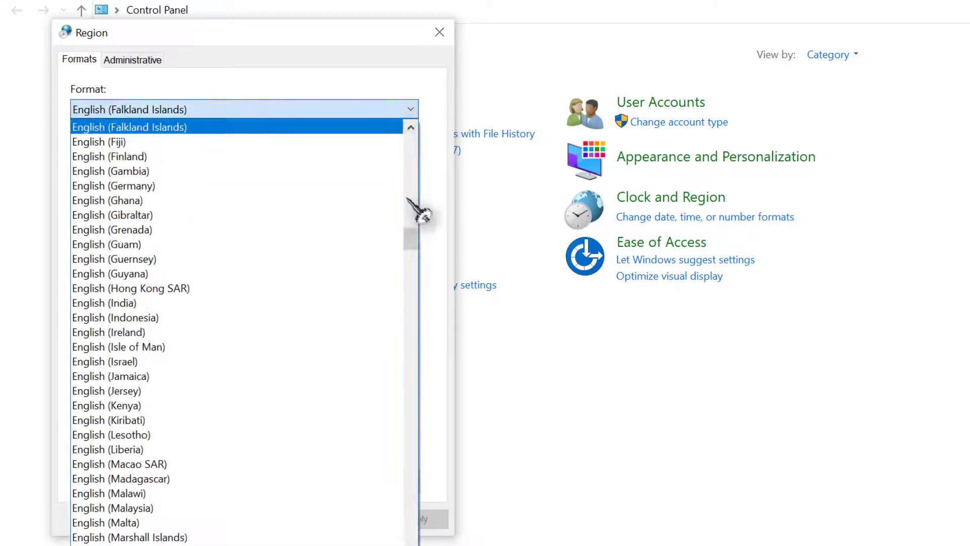
{"action": "scroll", "coordinate": [321, 429], "scroll_direction": "down", "scroll_amount": 10}
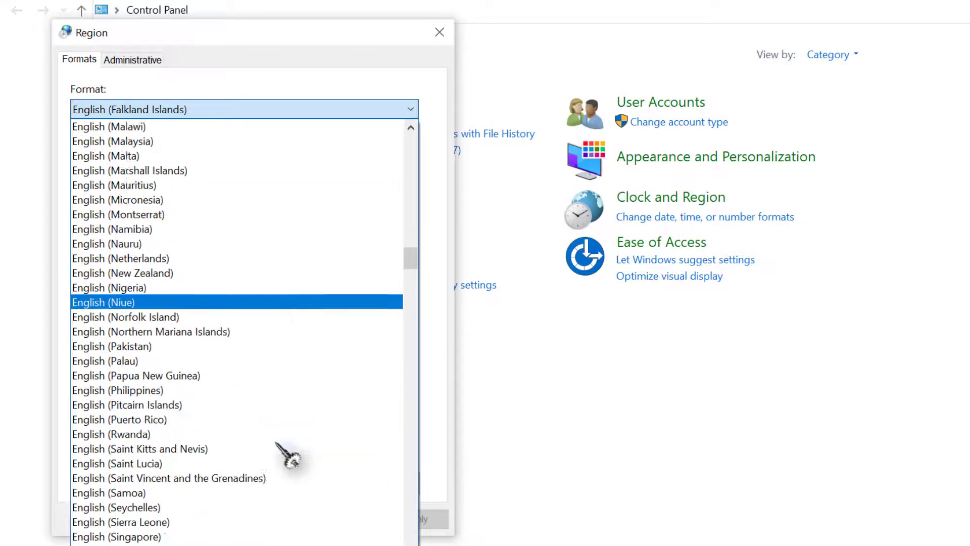
{"action": "left_click_drag", "start_coordinate": [418, 269], "coordinate": [424, 369]}
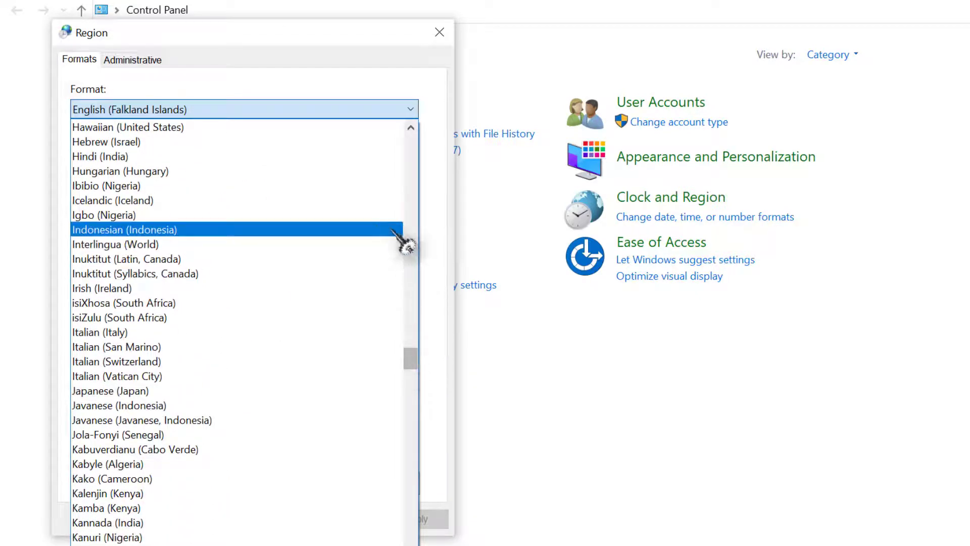
{"action": "left_click", "coordinate": [260, 231]}
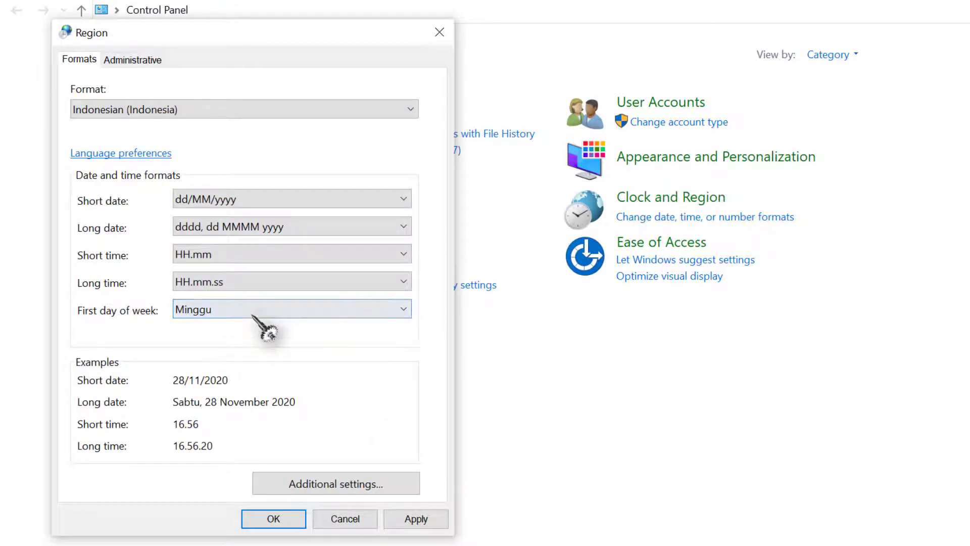
{"action": "left_click", "coordinate": [277, 521]}
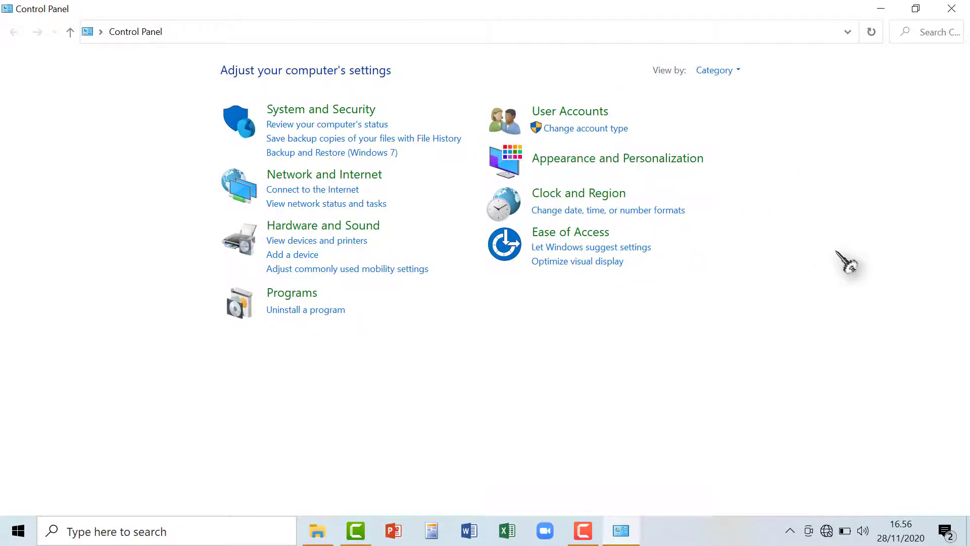
{"action": "left_click", "coordinate": [952, 9]}
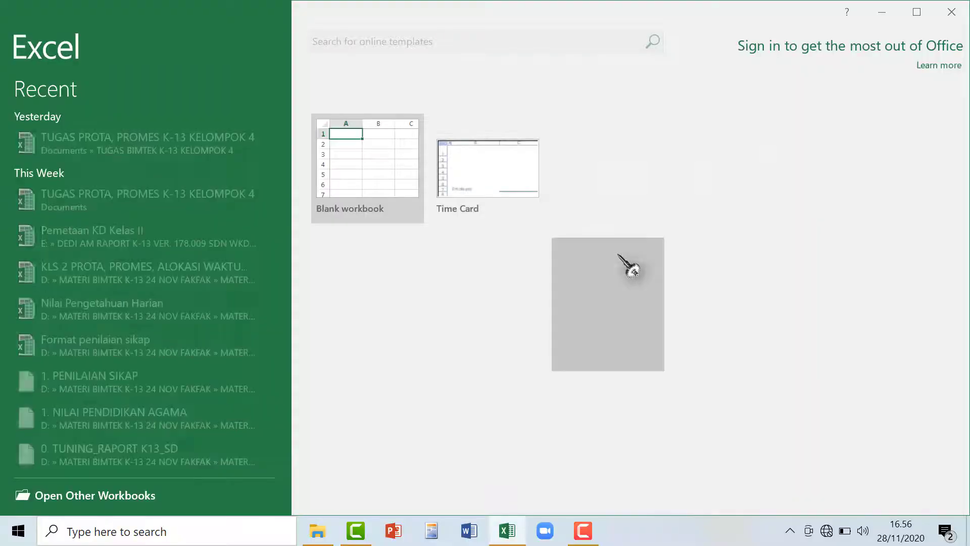
Switch to Excel, create a blank workbook, enter JAN in B4 and fill the month series across to J4
{"action": "left_click", "coordinate": [407, 174]}
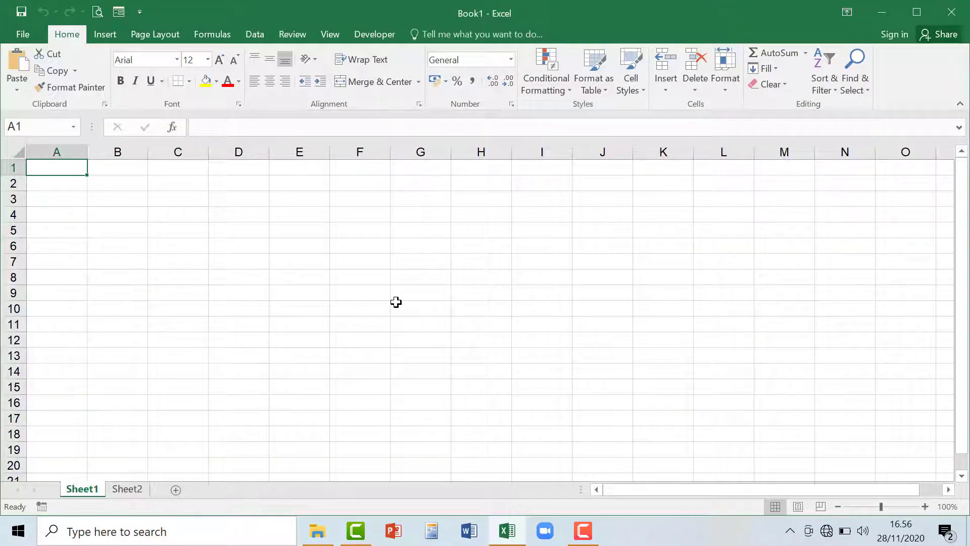
{"action": "left_click", "coordinate": [121, 213]}
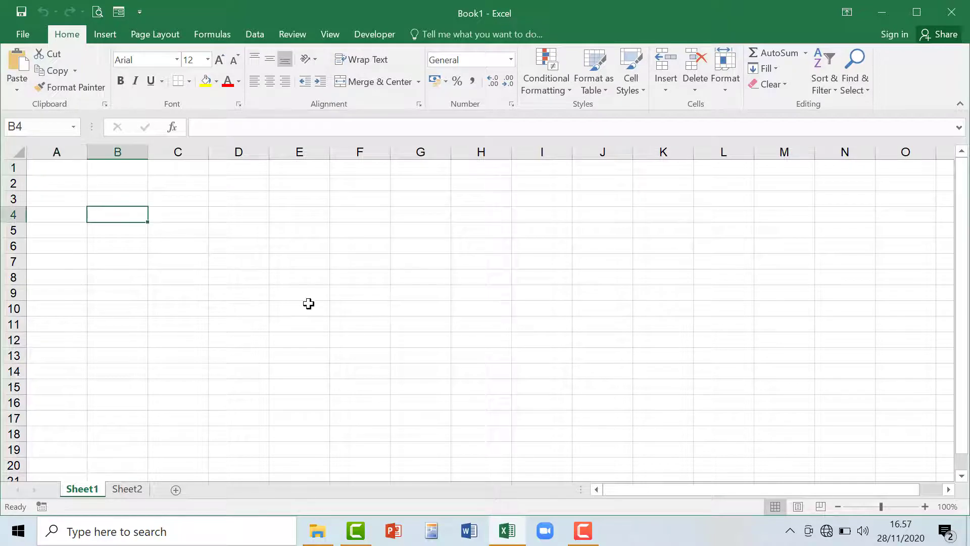
{"action": "type", "text": "JAN"}
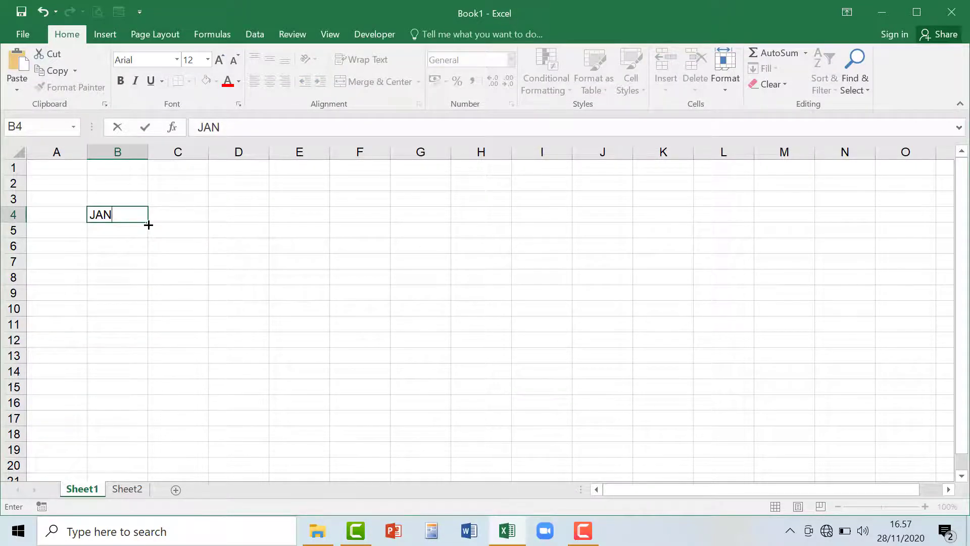
{"action": "left_click_drag", "start_coordinate": [148, 225], "coordinate": [613, 238]}
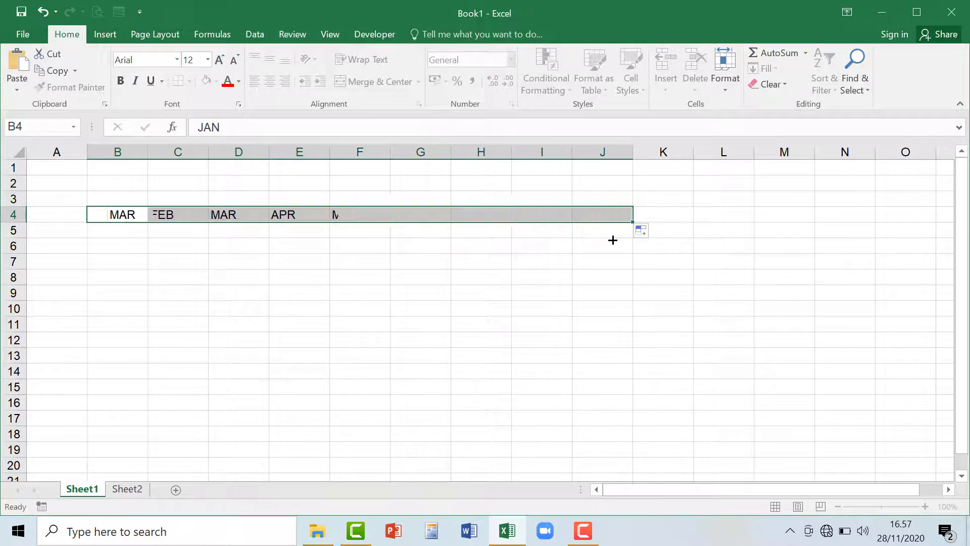
{"action": "left_click", "coordinate": [365, 214]}
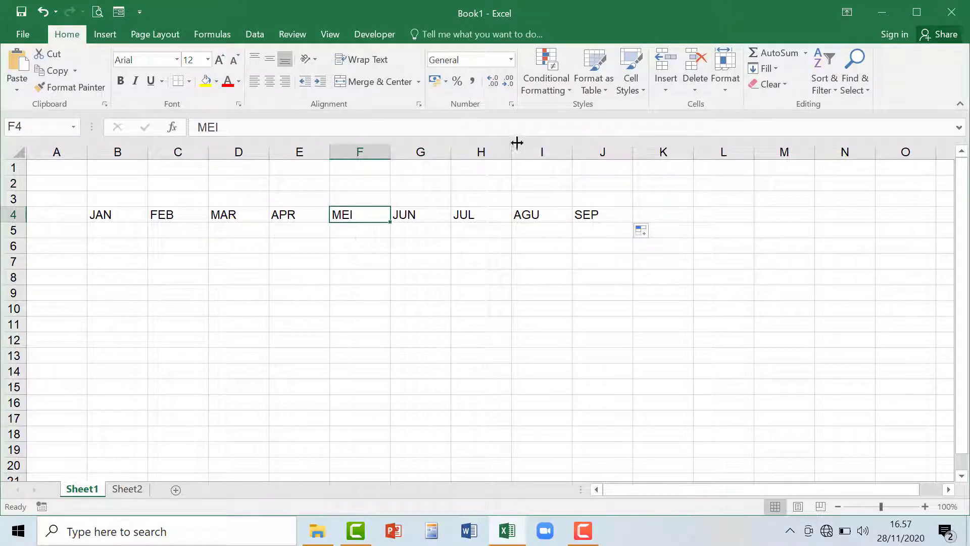
Check the Time formats for cell F4, and format it as a Date of type *14/03/2012 with the Indonesian locale
{"action": "left_click", "coordinate": [511, 104]}
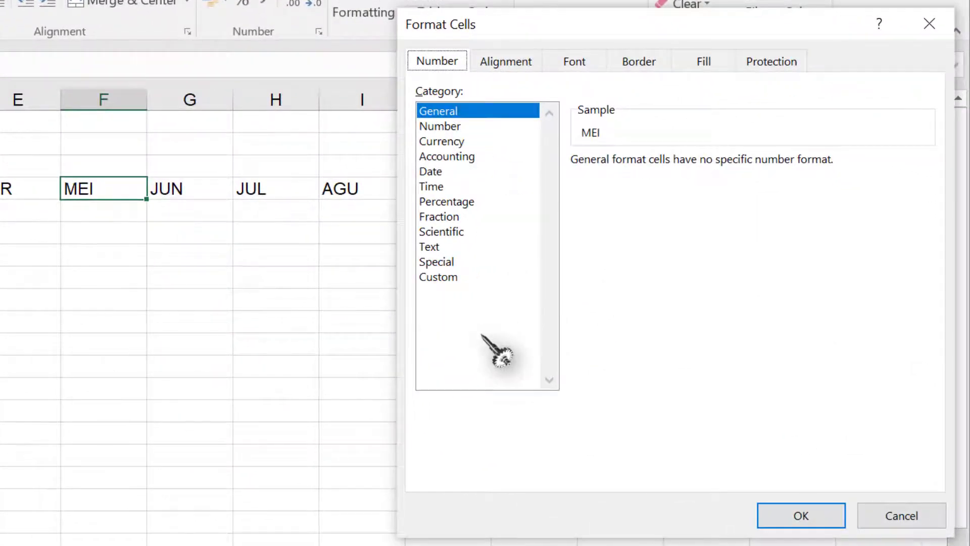
{"action": "left_click", "coordinate": [446, 187]}
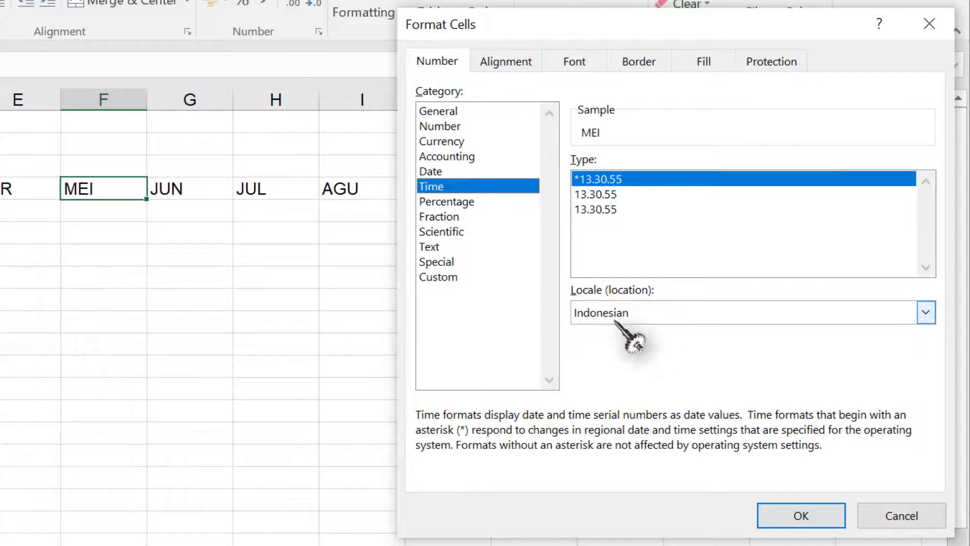
{"action": "left_click", "coordinate": [430, 172]}
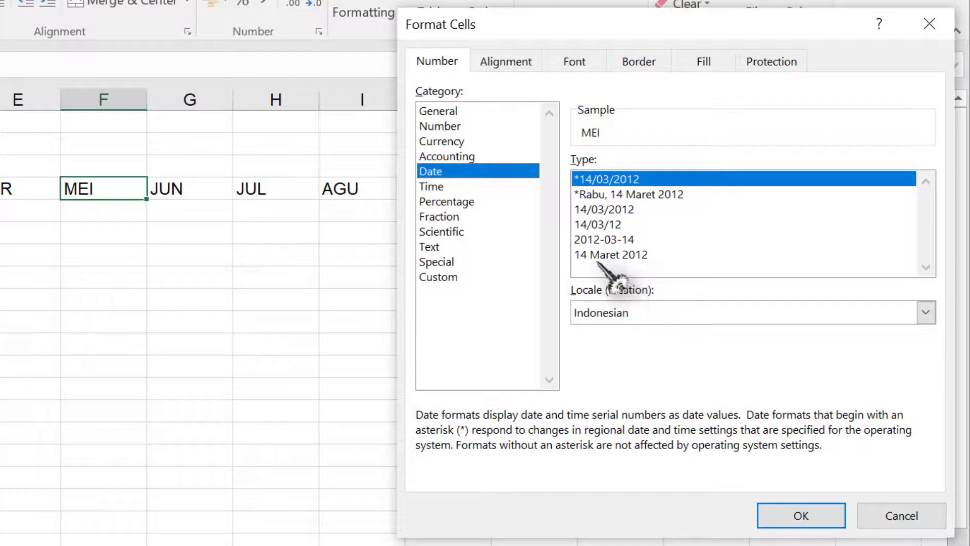
{"action": "left_click", "coordinate": [801, 514]}
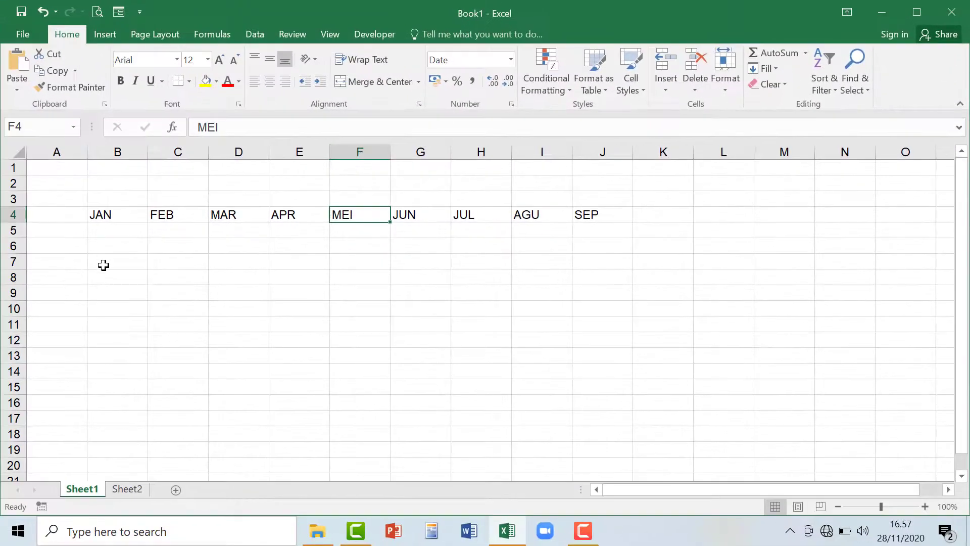
Begin an IF formula in cell B7 to view its argument hint, and discard the entry
{"action": "left_click", "coordinate": [112, 260]}
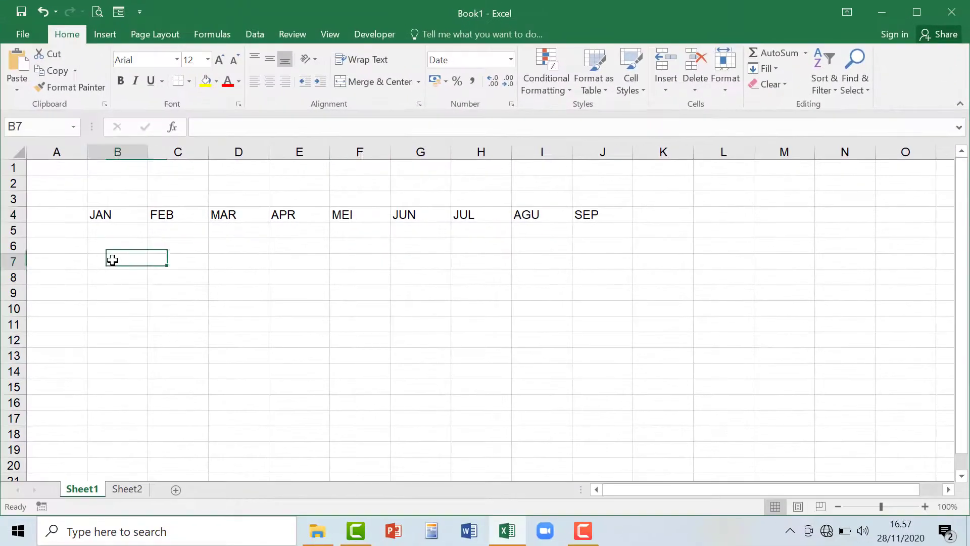
{"action": "key", "text": "BackSpace"}
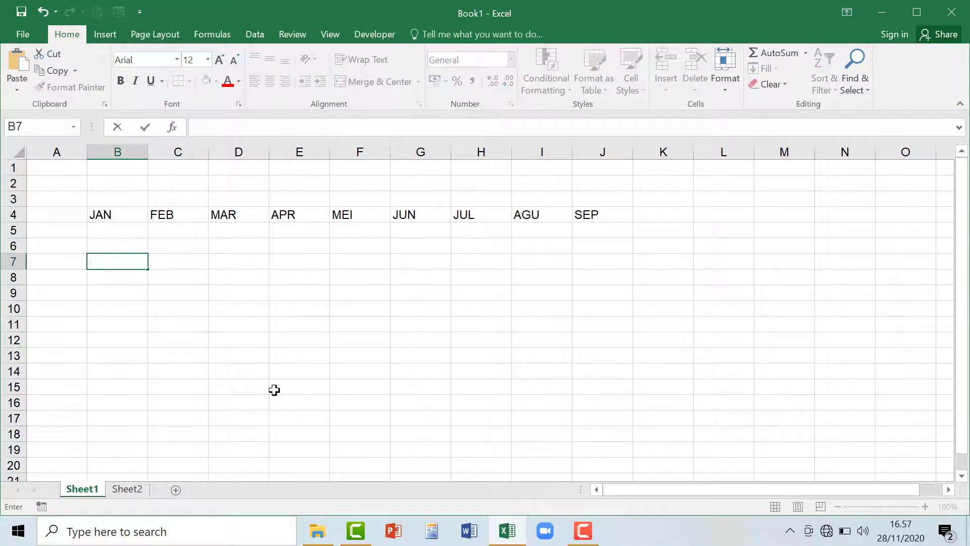
{"action": "left_click", "coordinate": [245, 359]}
{"action": "left_click", "coordinate": [111, 257]}
{"action": "left_click", "coordinate": [209, 130]}
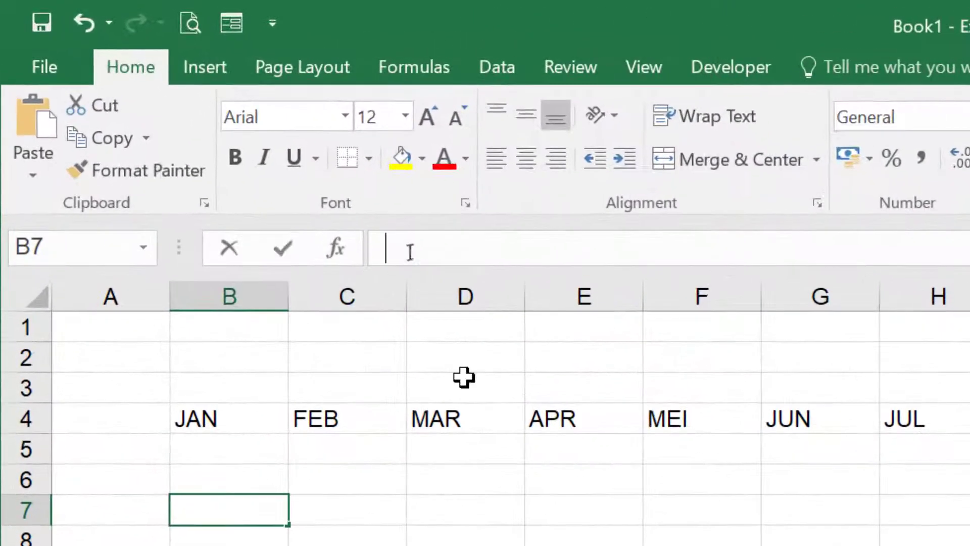
{"action": "type", "text": "=I"}
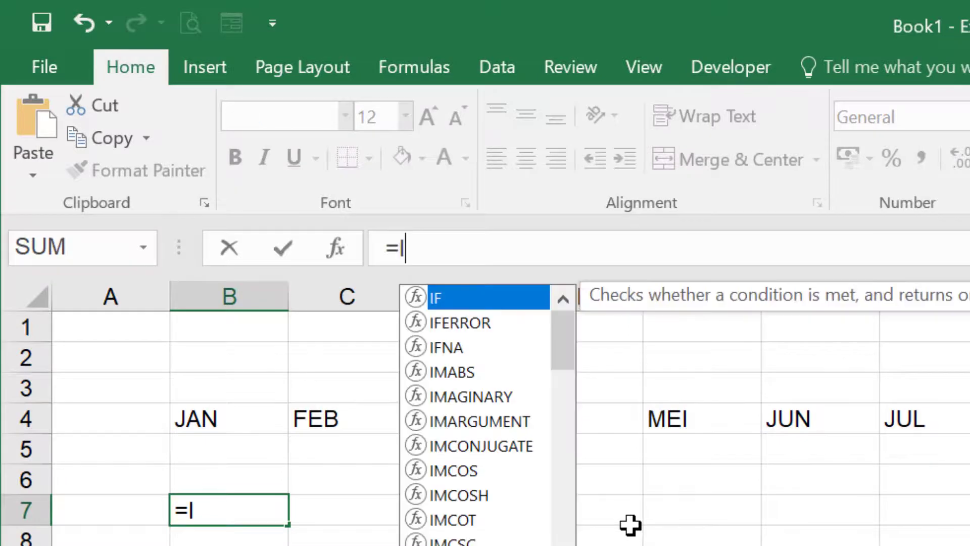
{"action": "type", "text": "F("}
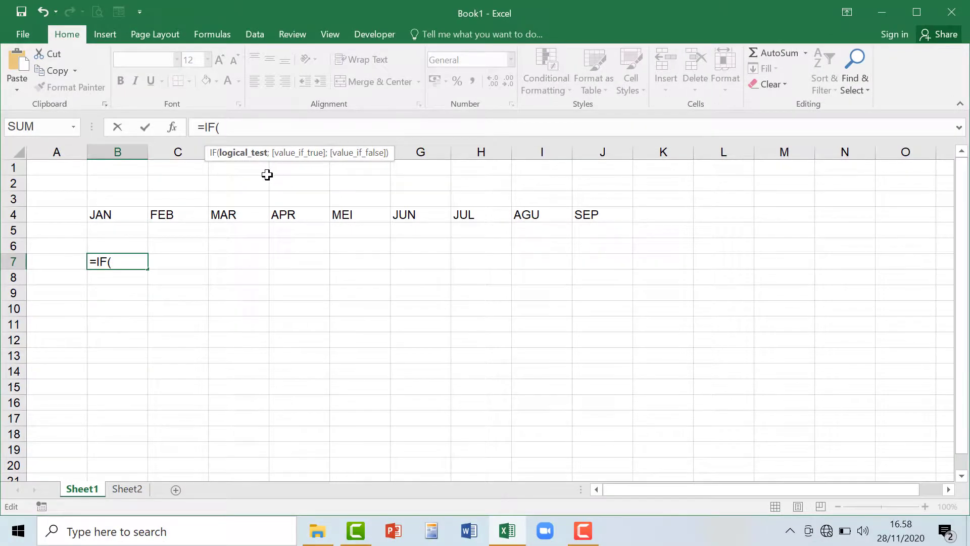
{"action": "key", "text": "BackSpace"}
{"action": "key", "text": "BackSpace"}
{"action": "key", "text": "BackSpace"}
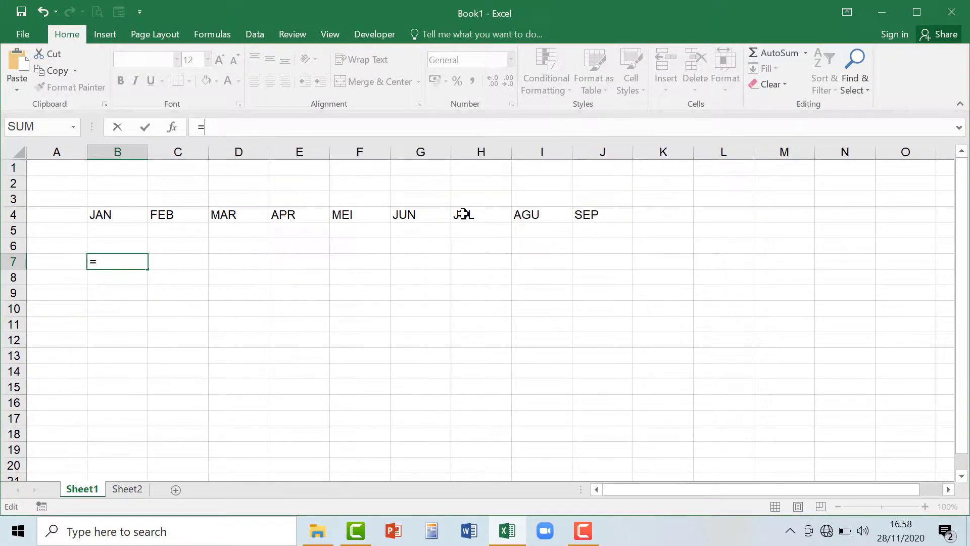
{"action": "key", "text": "Escape"}
{"action": "key", "text": "Down"}
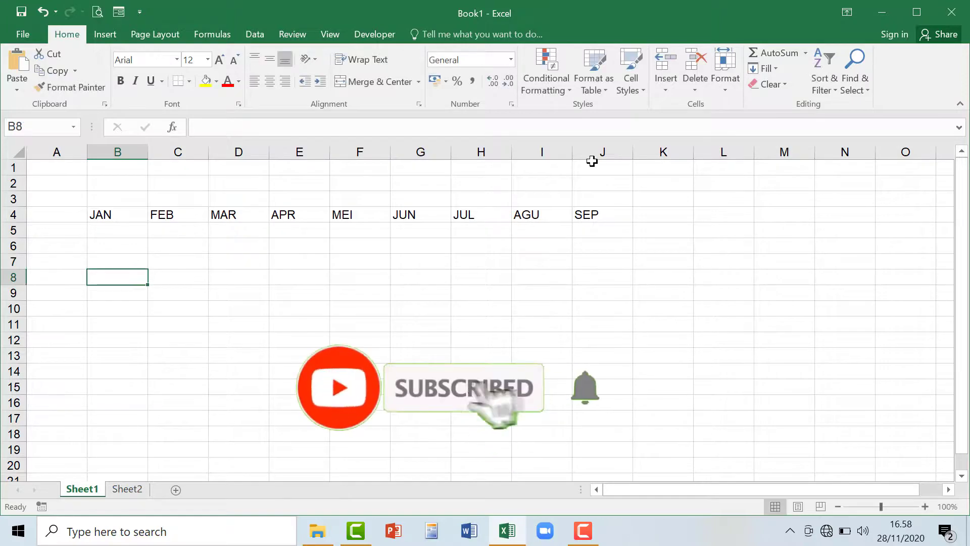